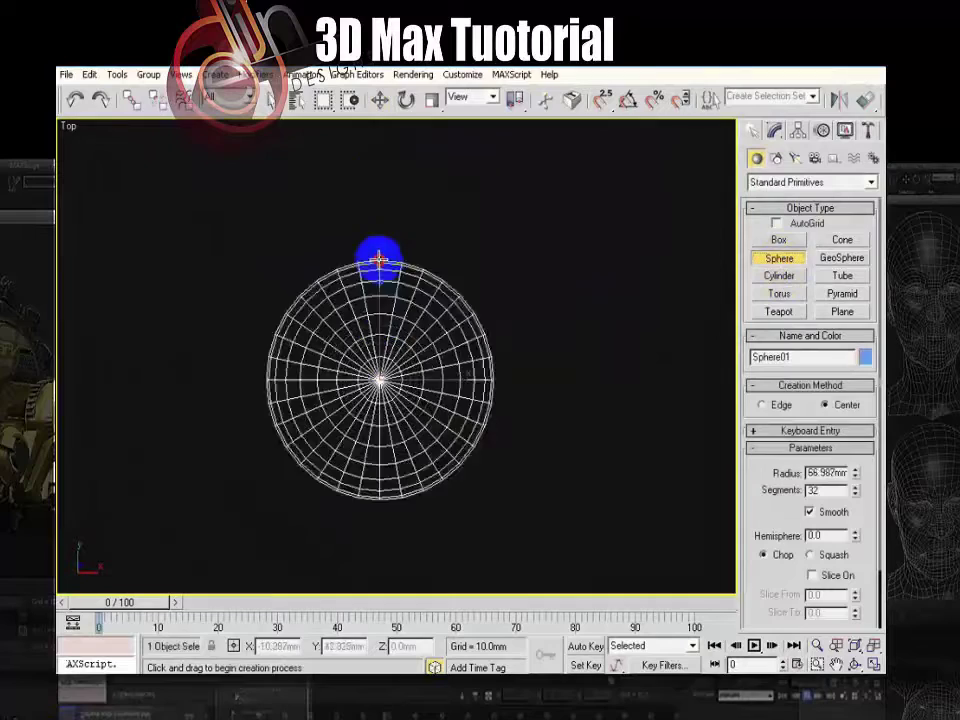
Create a geosphere beside the existing sphere in the Top view, drawn somewhat larger than the sphere
right_click(601, 227)
click(592, 213)
drag(566, 340, 477, 304)
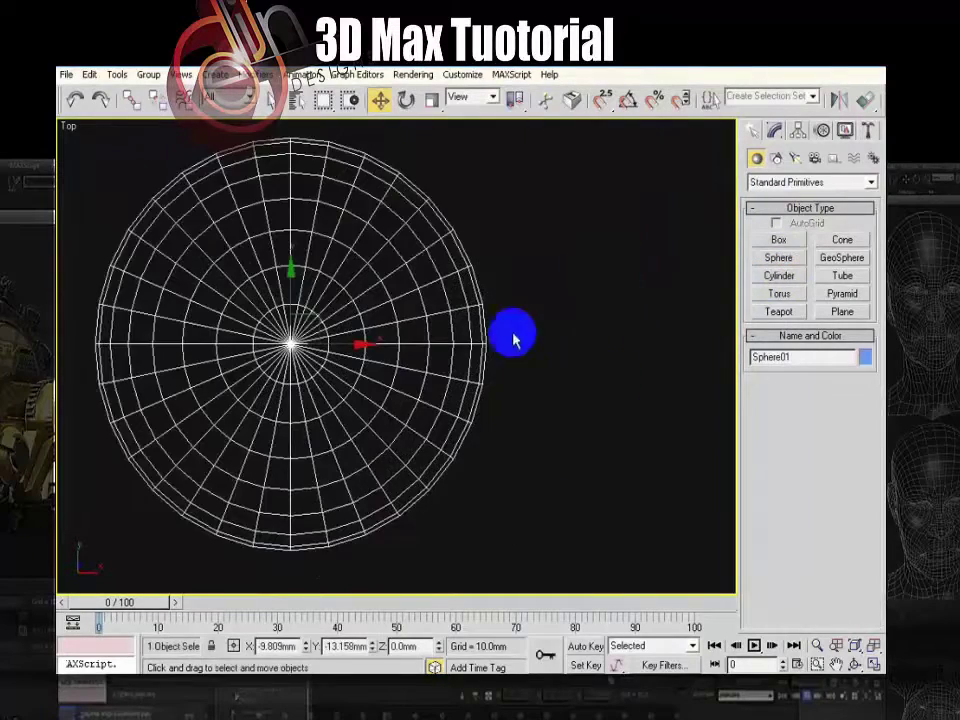
click(842, 259)
middle_drag(605, 309, 521, 289)
scroll(508, 283, down, 1)
drag(585, 332, 575, 133)
middle_drag(570, 299, 461, 329)
right_click(275, 192)
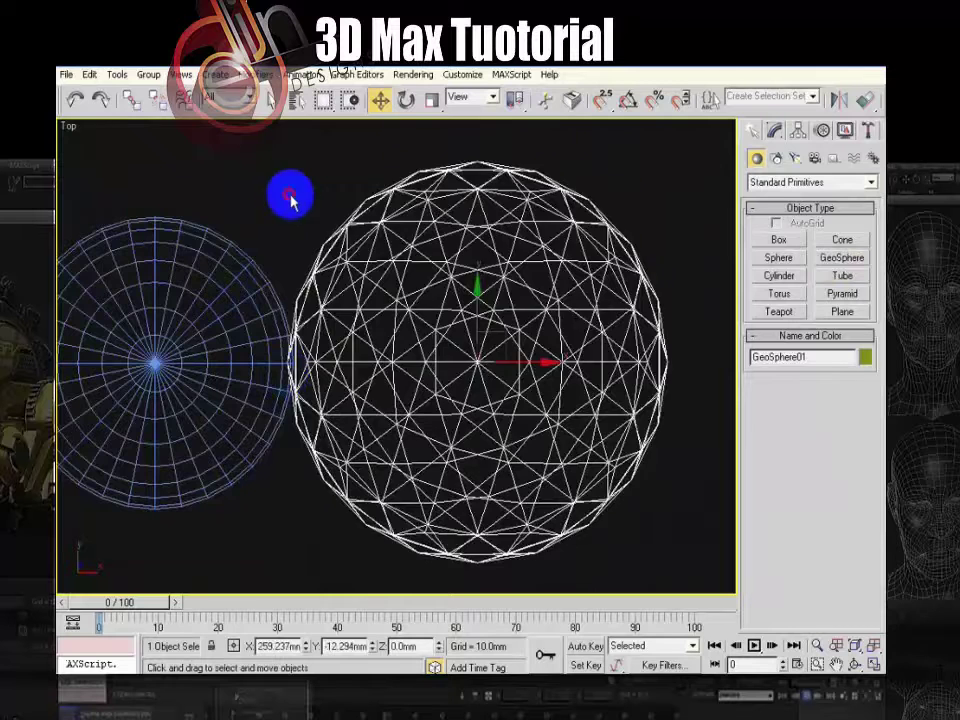
Show edged faces in a shaded Perspective view and compare the mesh patterns of the sphere and the geosphere
click(291, 197)
click(566, 286)
scroll(548, 318, down, 5)
key(p)
scroll(530, 362, down, 5)
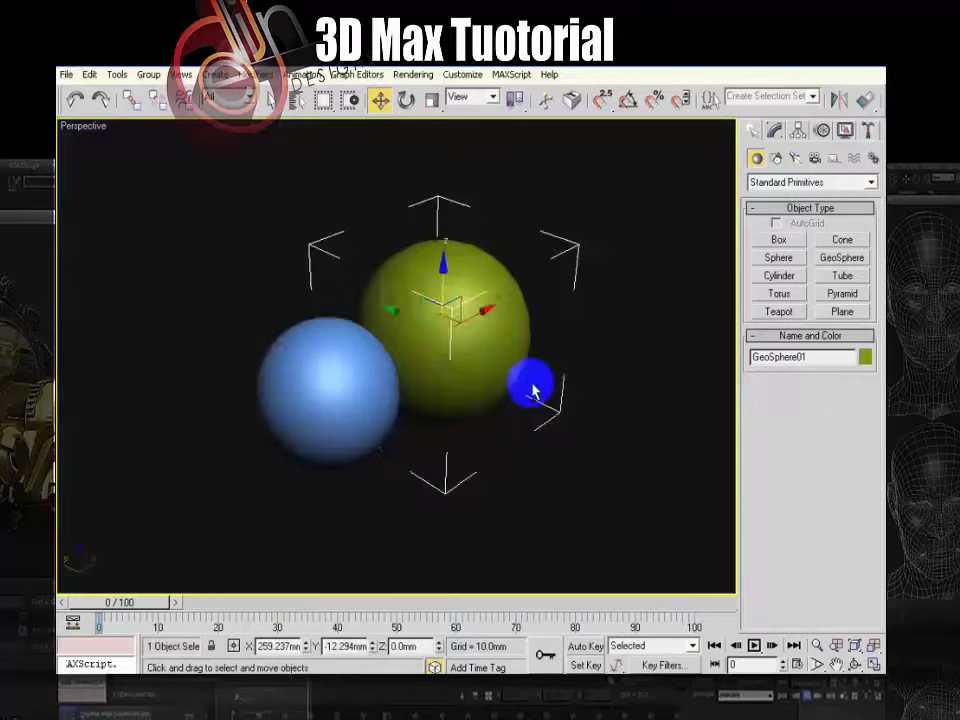
mouse_move(534, 406)
alt+middle_down()
mouse_move(476, 394)
mouse_move(502, 412)
mouse_move(447, 359)
alt+middle_up()
key(F3)
key(F3)
key(F4)
scroll(480, 392, up, 4)
scroll(460, 345, down, 4)
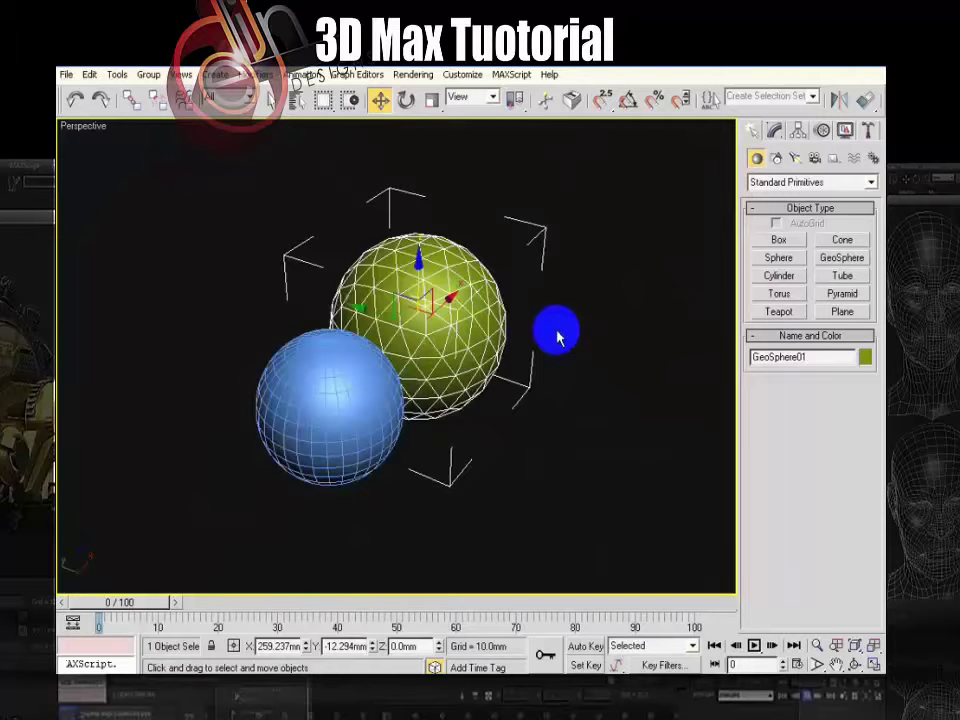
scroll(557, 323, up, 5)
scroll(510, 326, down, 2)
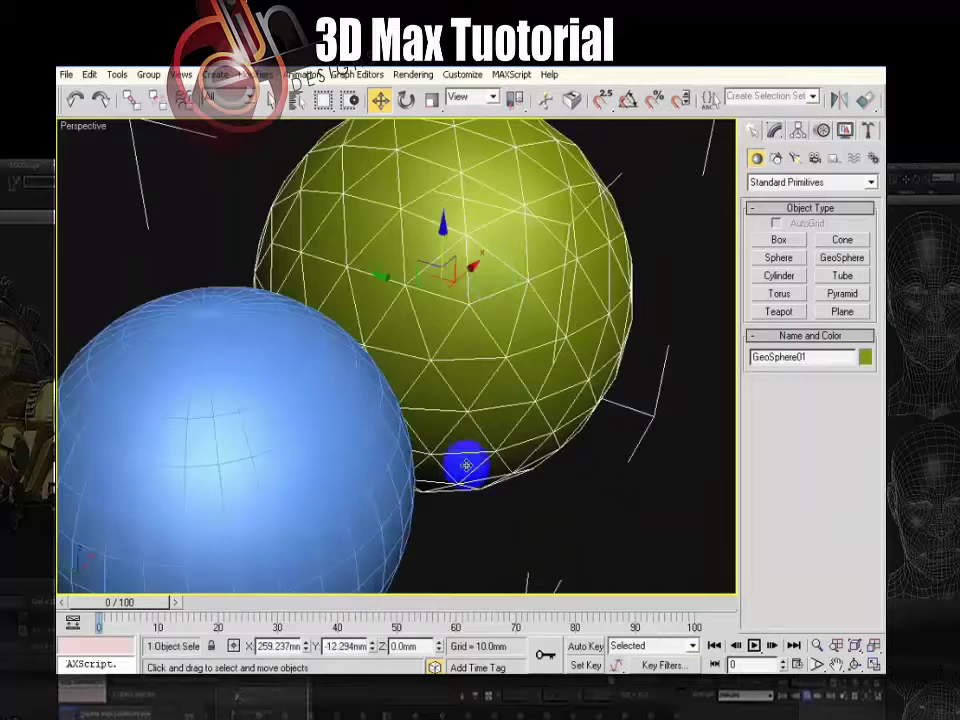
Delete the blue standard sphere, keeping only the geosphere in the scene
scroll(466, 465, down, 5)
click(343, 414)
key(Delete)
Set the geosphere's radius to 60000 mm and fit the enlarged object in the Perspective view
click(488, 311)
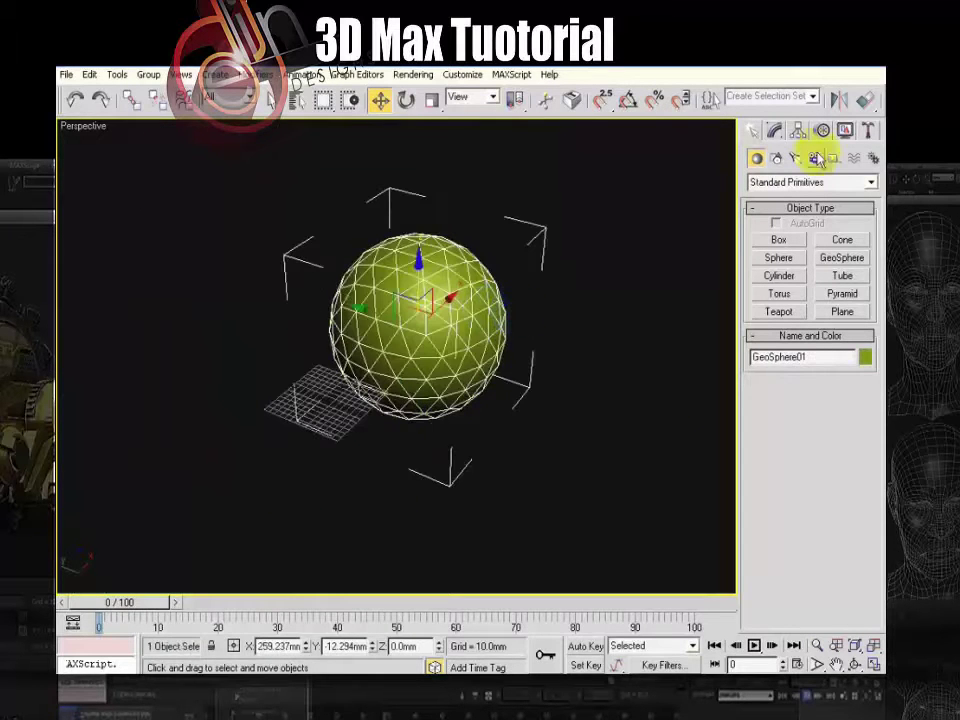
click(775, 131)
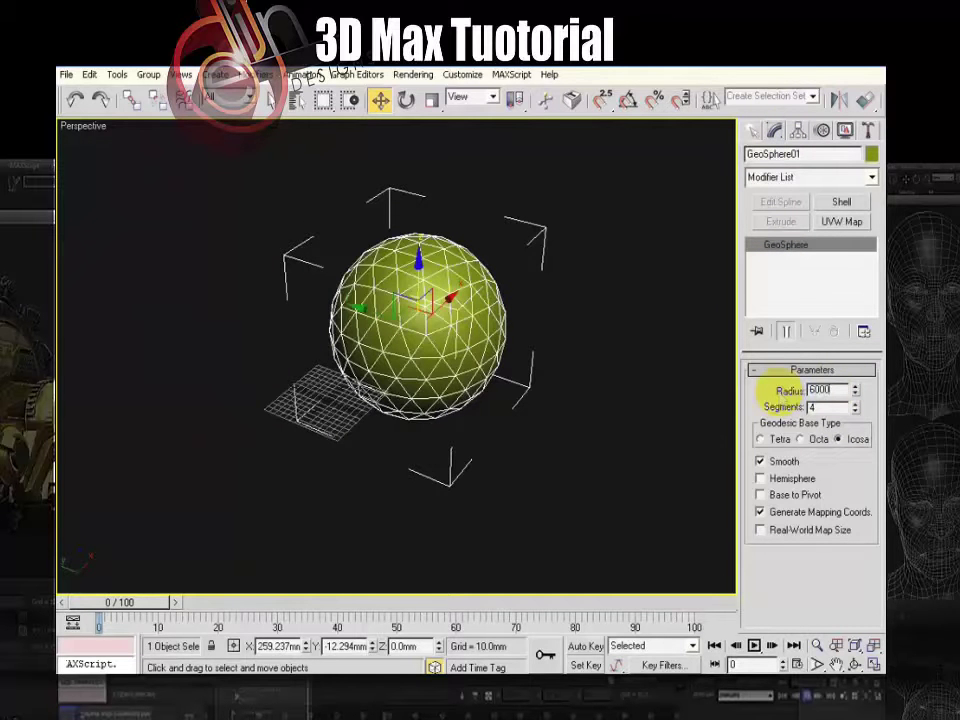
key(Return)
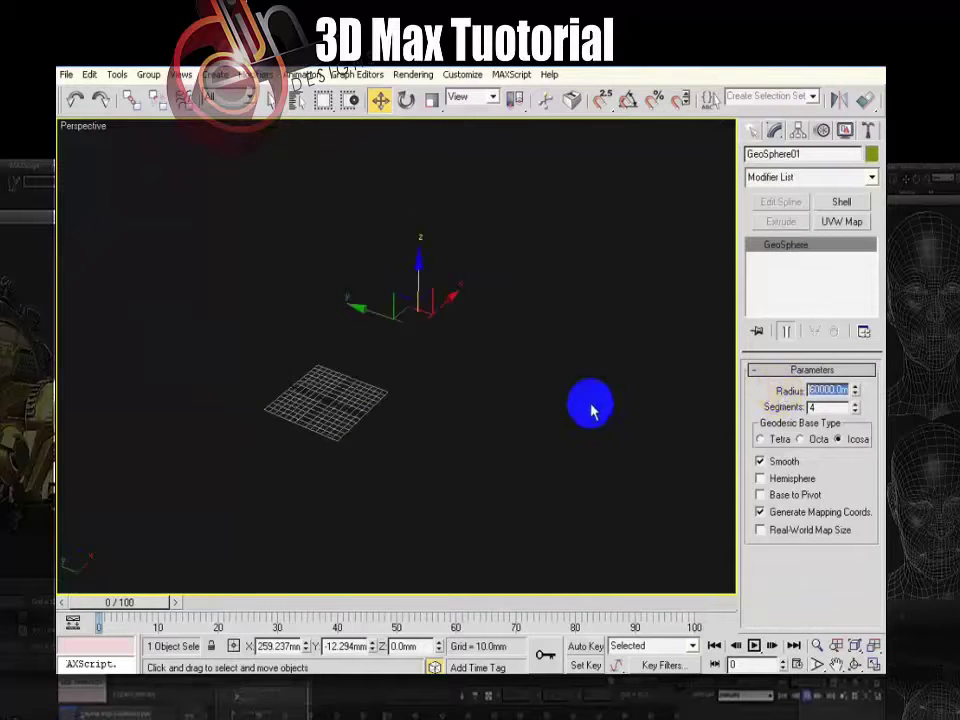
click(590, 408)
key(z)
click(332, 371)
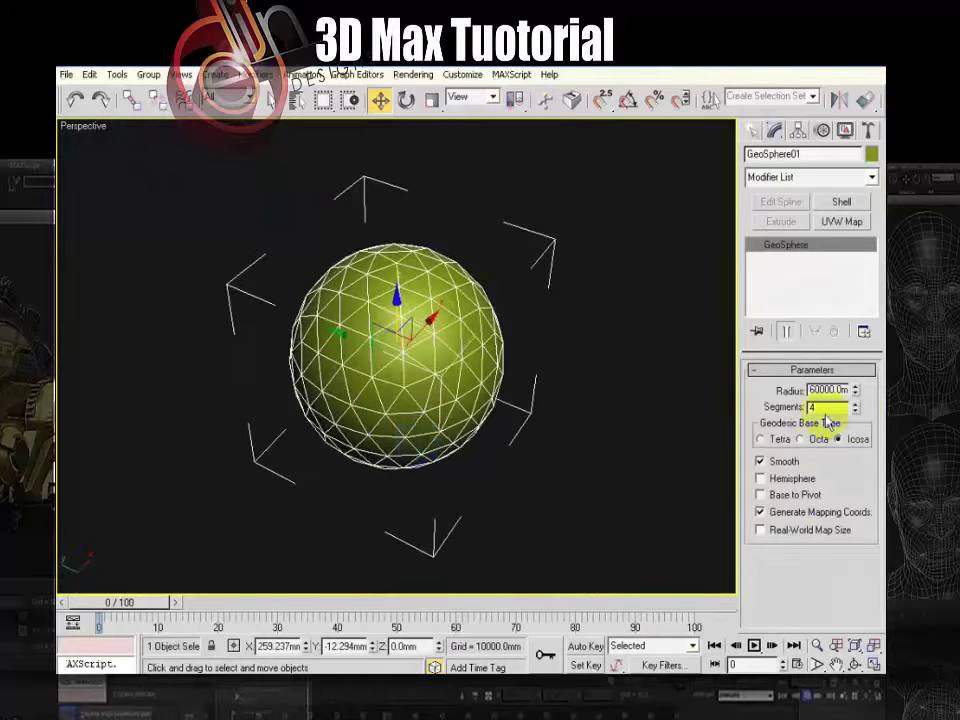
Raise the geosphere's segments to 10 for a denser triangular mesh
click(856, 404)
click(856, 404)
click(856, 404)
click(856, 404)
click(856, 404)
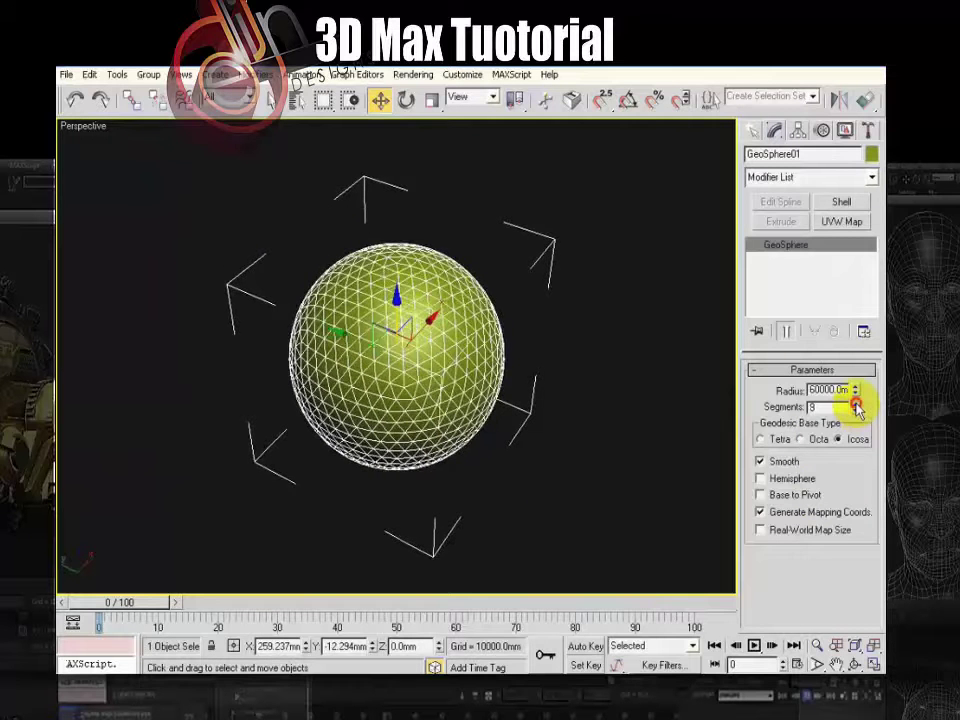
click(856, 404)
click(589, 458)
scroll(588, 457, up, 3)
alt+middle_drag(537, 411, 468, 392)
click(470, 335)
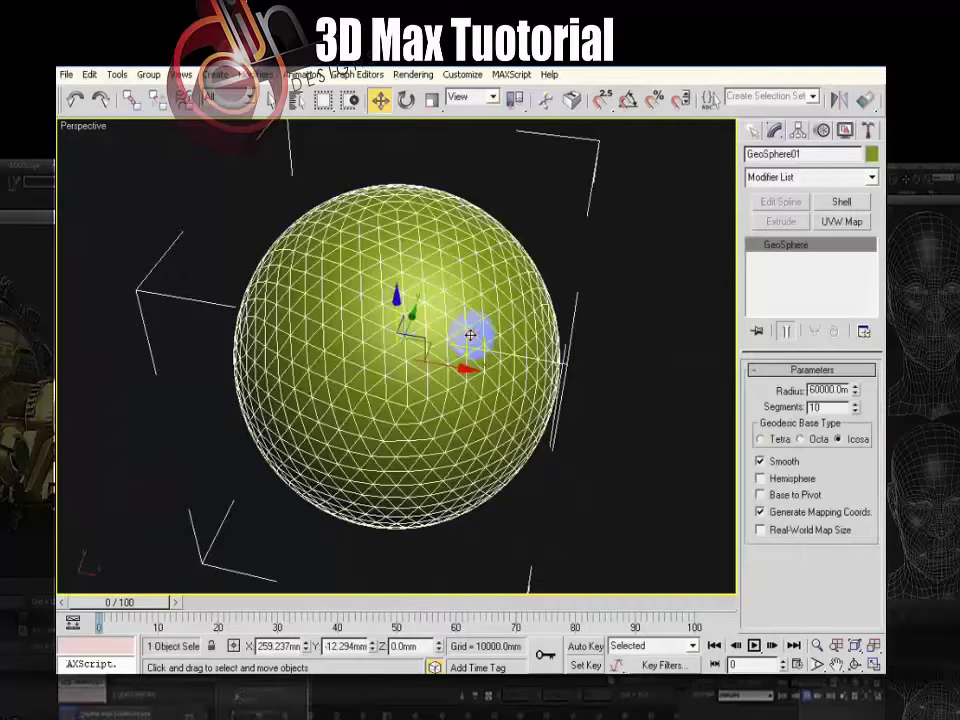
alt+middle_drag(470, 335, 433, 328)
Convert the geosphere to an Editable Poly, working in a wireframe Front view
key(f)
key(z)
middle_drag(437, 411, 430, 375)
scroll(430, 375, down, 2)
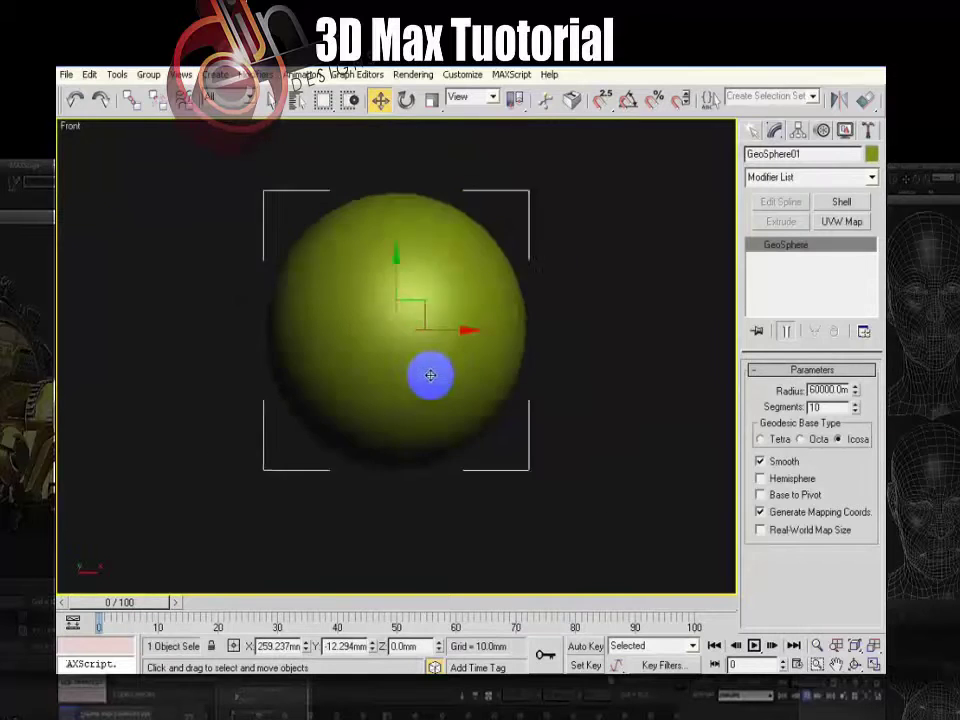
key(F3)
right_click(400, 250)
mouse_move(482, 407)
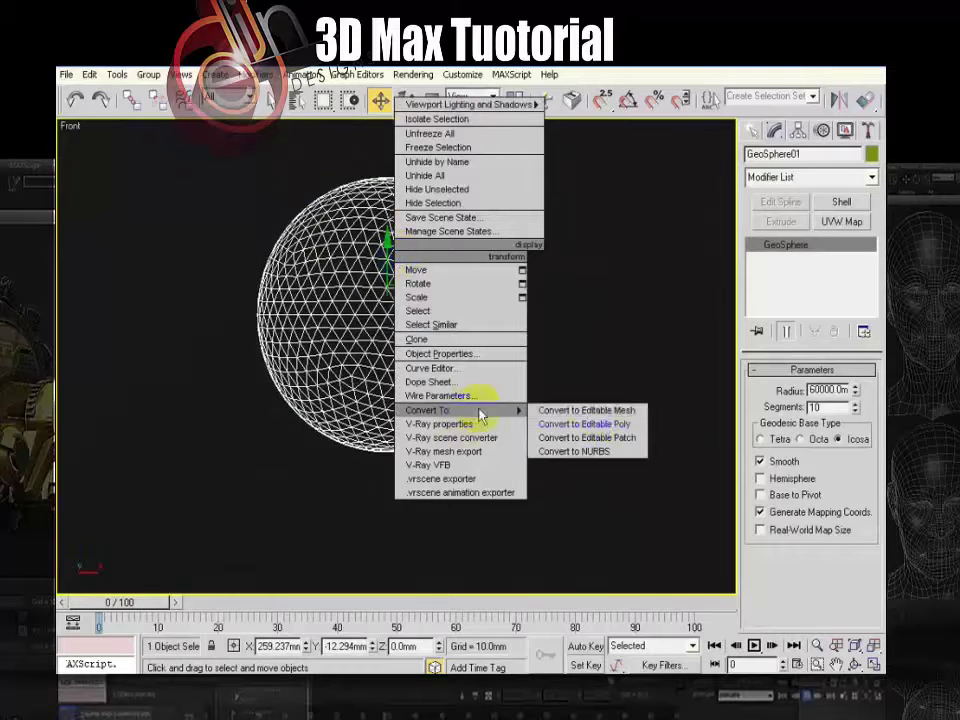
click(600, 422)
Delete all polygons in the lower half of the sphere at polygon level, leaving a dome, and exit sub-object editing
click(829, 389)
drag(643, 482, 203, 328)
key(Delete)
middle_drag(503, 368, 502, 412)
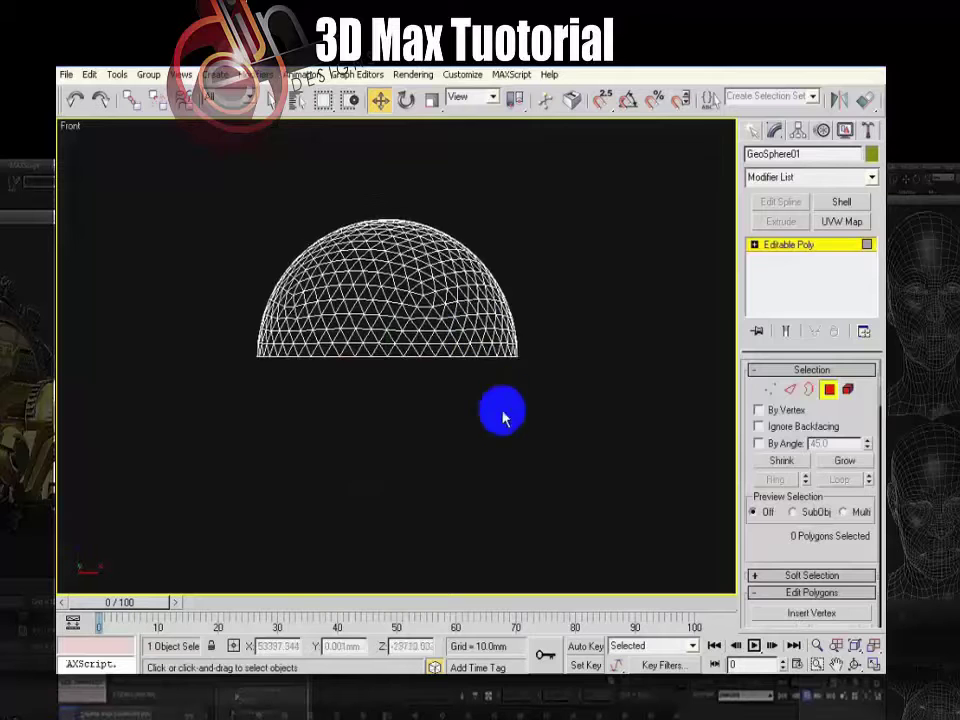
scroll(502, 412, up, 2)
middle_drag(441, 260, 424, 334)
click(757, 138)
click(617, 172)
Add an FFD 2x2x2 modifier to the dome
click(352, 332)
scroll(370, 288, up, 2)
middle_drag(370, 288, 427, 335)
click(776, 130)
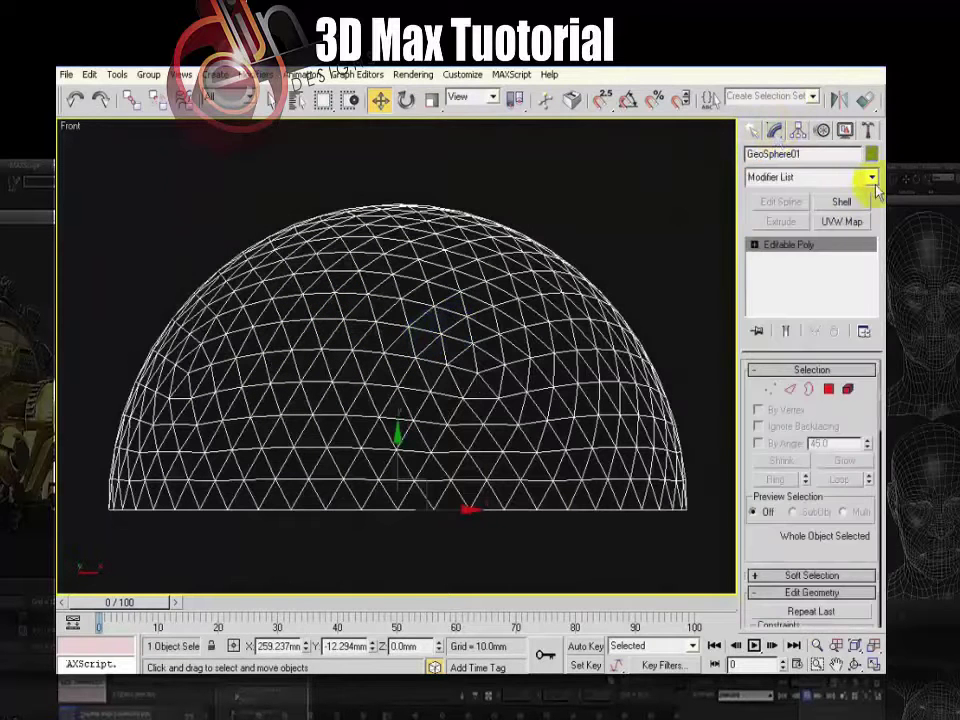
click(872, 179)
key(f)
key(f)
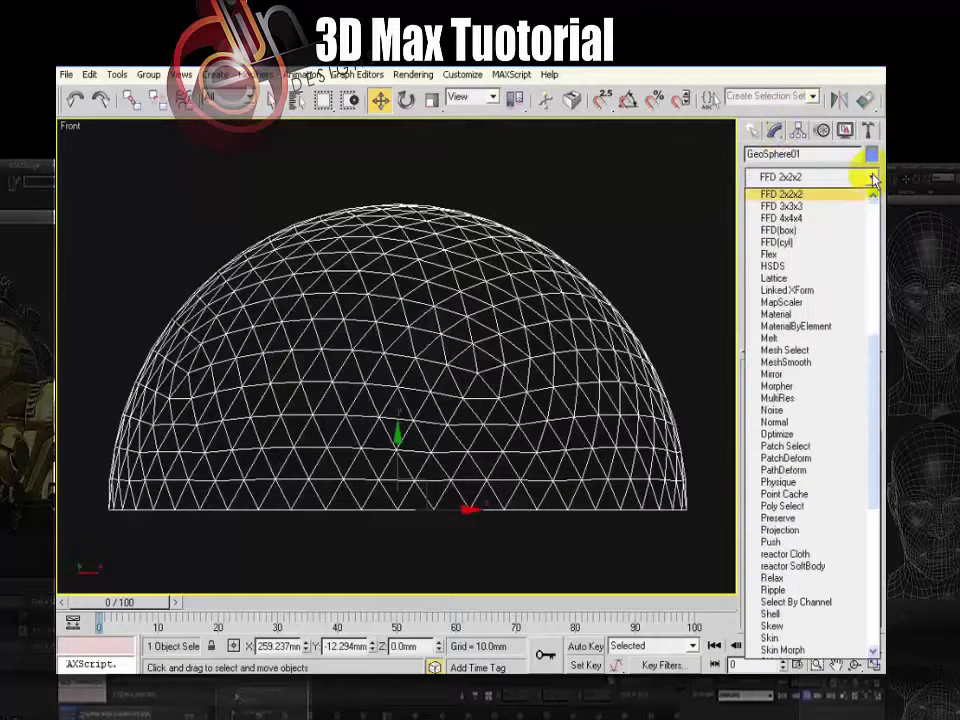
click(782, 194)
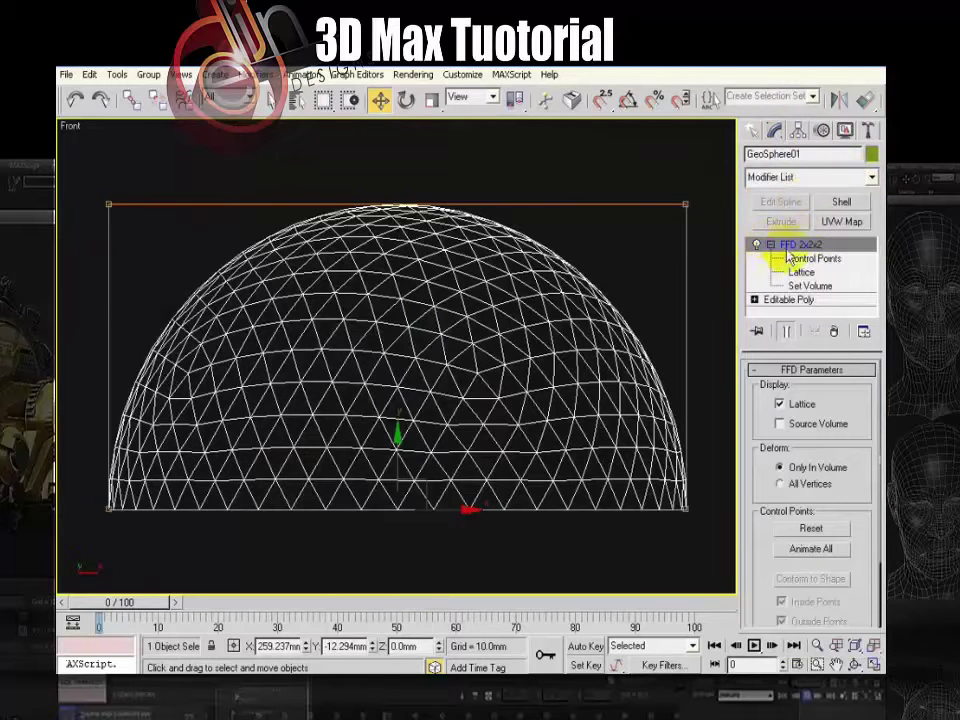
Lower the upper FFD 2x2x2 control points in the Front view to flatten the dome, and check the shape in Perspective
click(799, 262)
middle_drag(658, 278, 656, 268)
scroll(656, 266, down, 2)
drag(666, 171, 132, 280)
drag(398, 174, 395, 261)
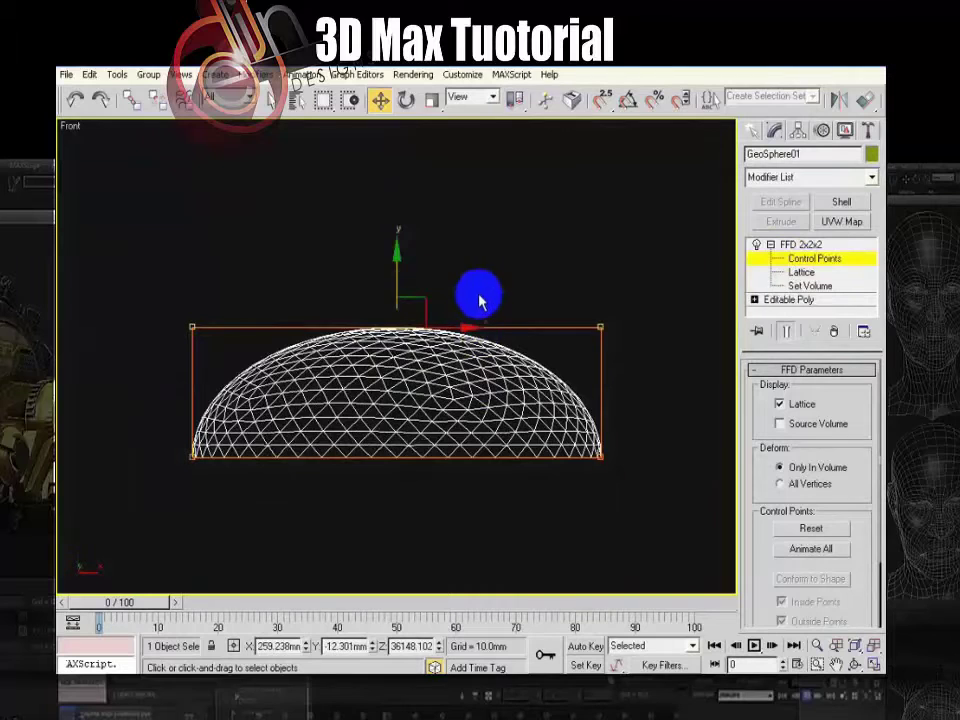
key(p)
key(z)
alt+middle_drag(574, 474, 364, 456)
scroll(307, 387, up, 3)
scroll(364, 456, down, 5)
Move the lattice control points on one long side inward along Y in the Top view to narrow the dome into an ellipse
key(t)
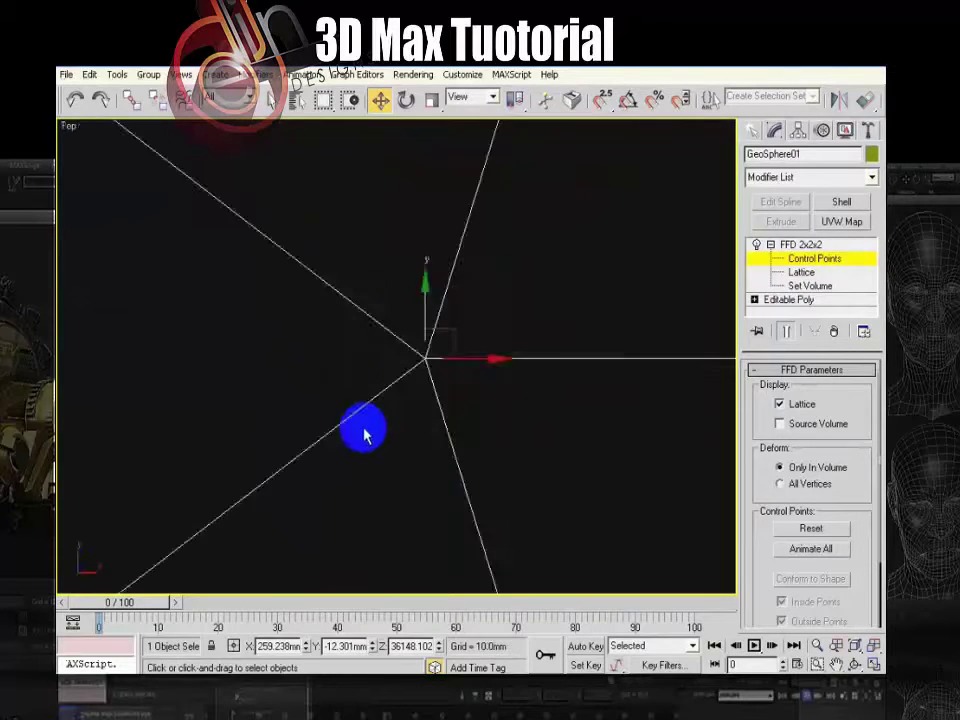
key(z)
scroll(369, 422, down, 2)
drag(229, 477, 551, 535)
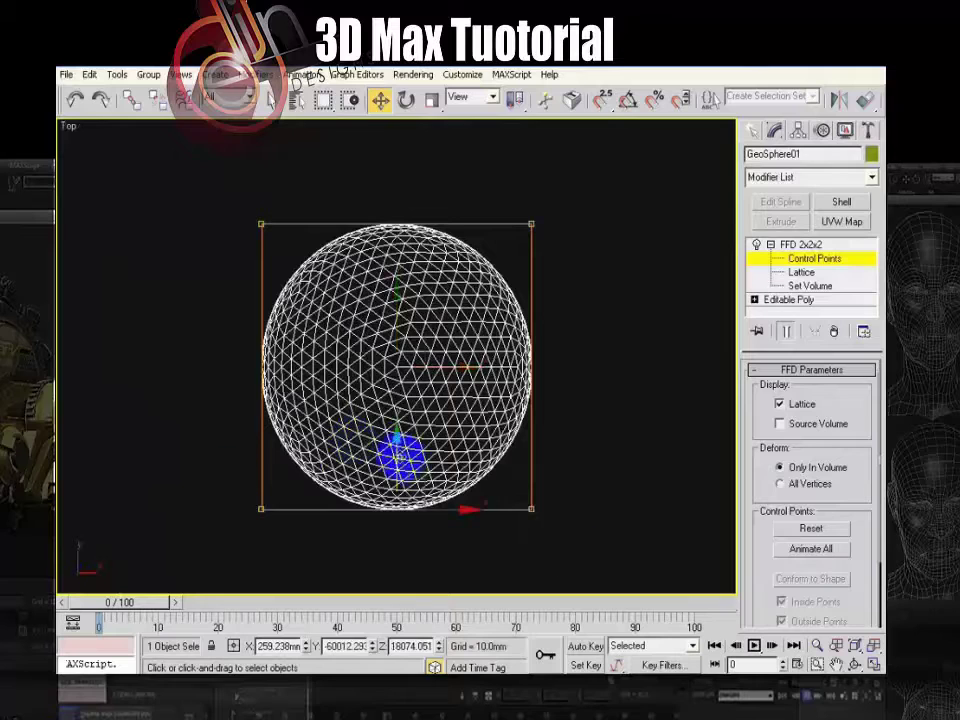
drag(398, 451, 397, 326)
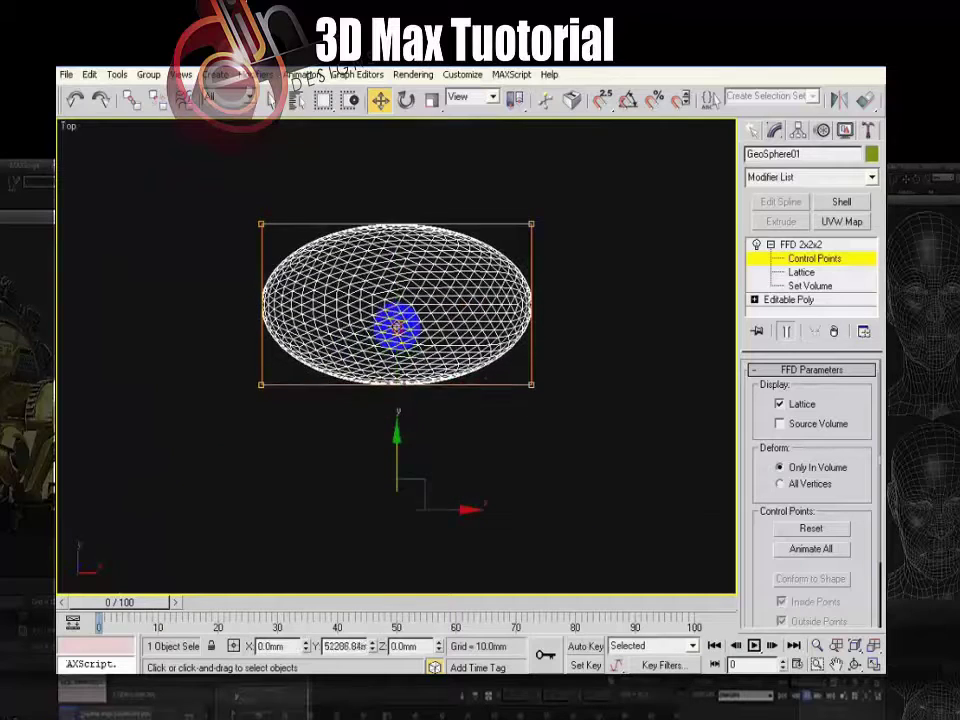
key(p)
key(z)
mouse_move(562, 451)
alt+middle_down()
mouse_move(465, 417)
mouse_move(332, 391)
mouse_move(261, 433)
mouse_move(499, 461)
mouse_move(449, 402)
alt+middle_up()
Add an FFD 4x4x4 modifier above the FFD 2x2x2 and enter its Control Points level, working in the Left view
key(l)
key(z)
scroll(449, 402, down, 3)
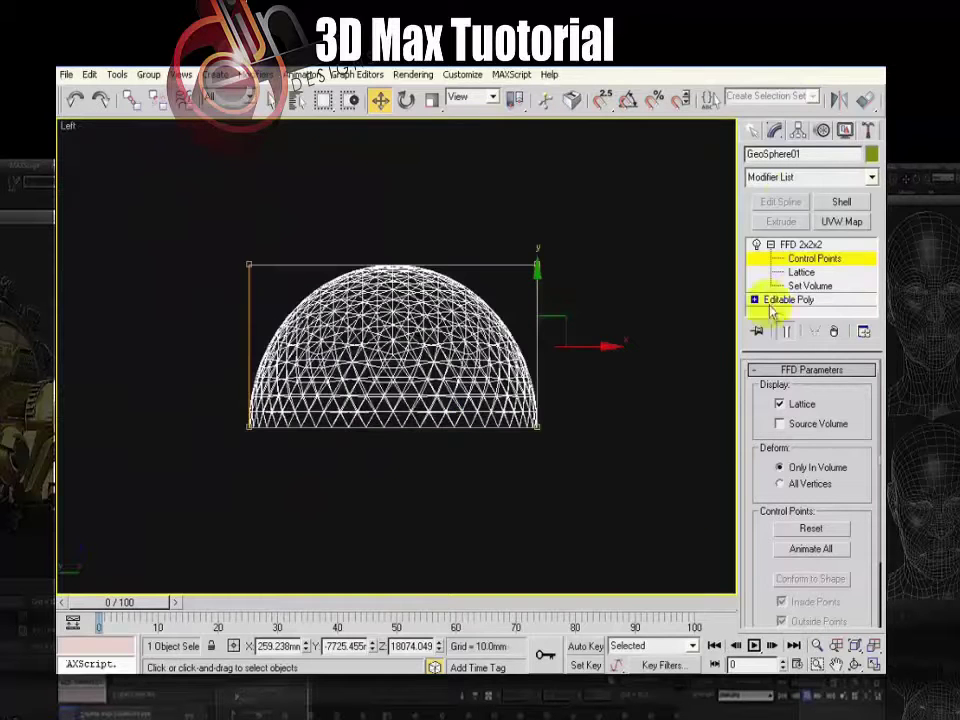
click(873, 179)
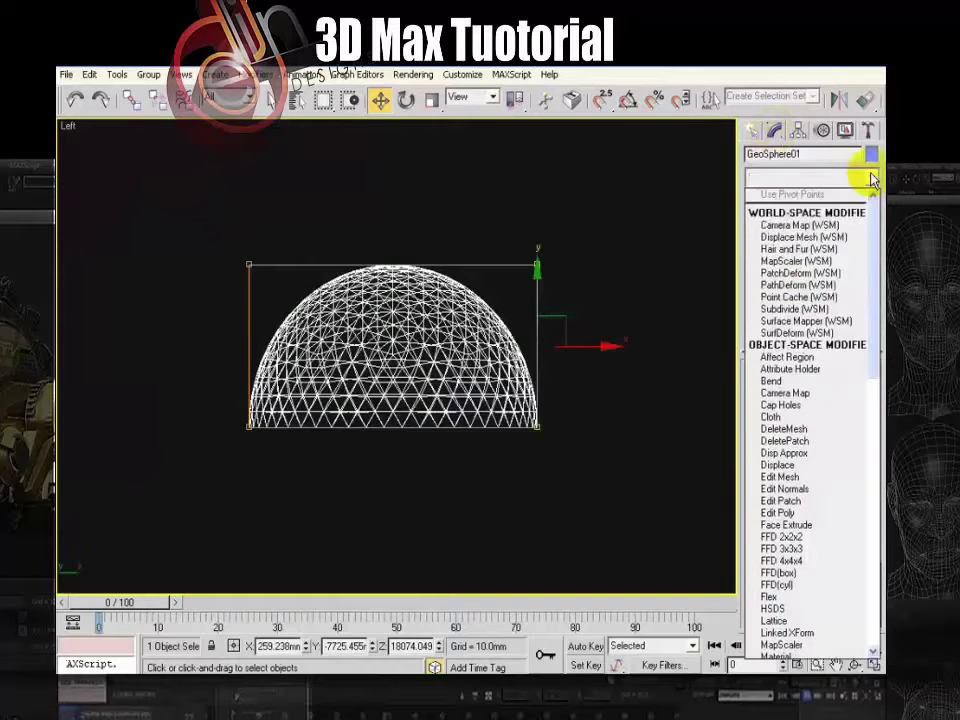
key(f)
key(f)
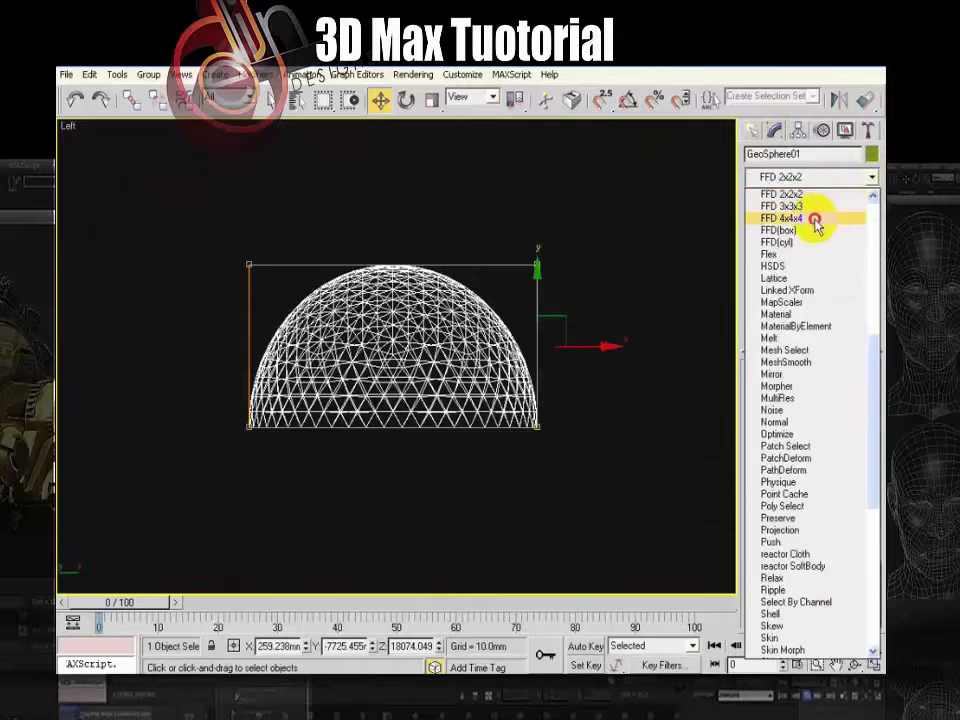
click(815, 222)
click(800, 258)
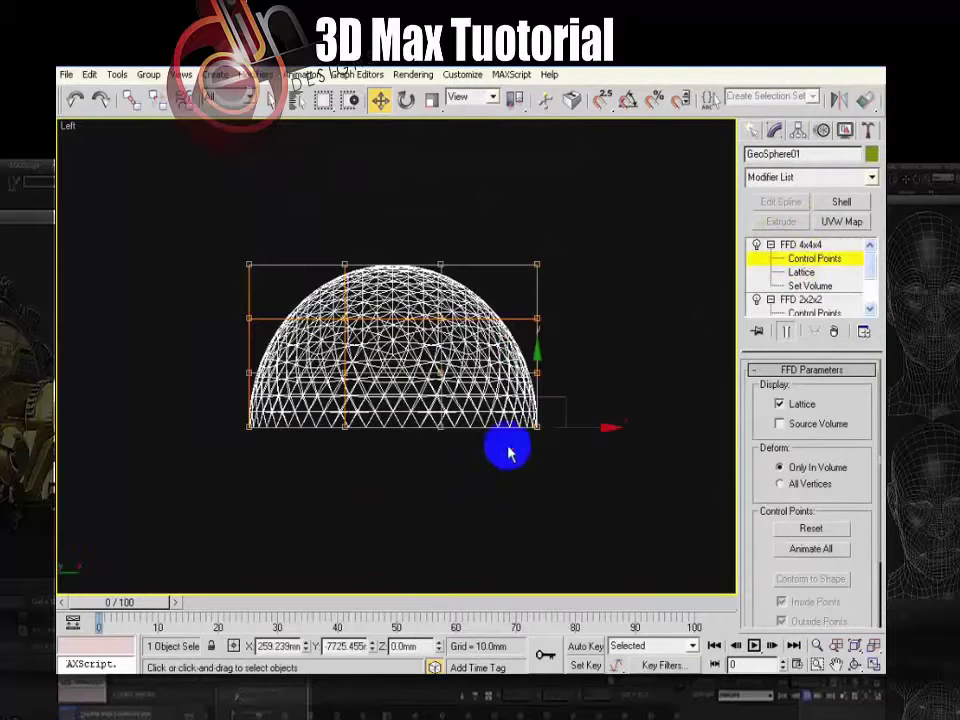
Scale the outer control points at both ends of the dome's base inward along the horizontal axis in the Left view
ctrl+drag(231, 419, 282, 464)
click(431, 100)
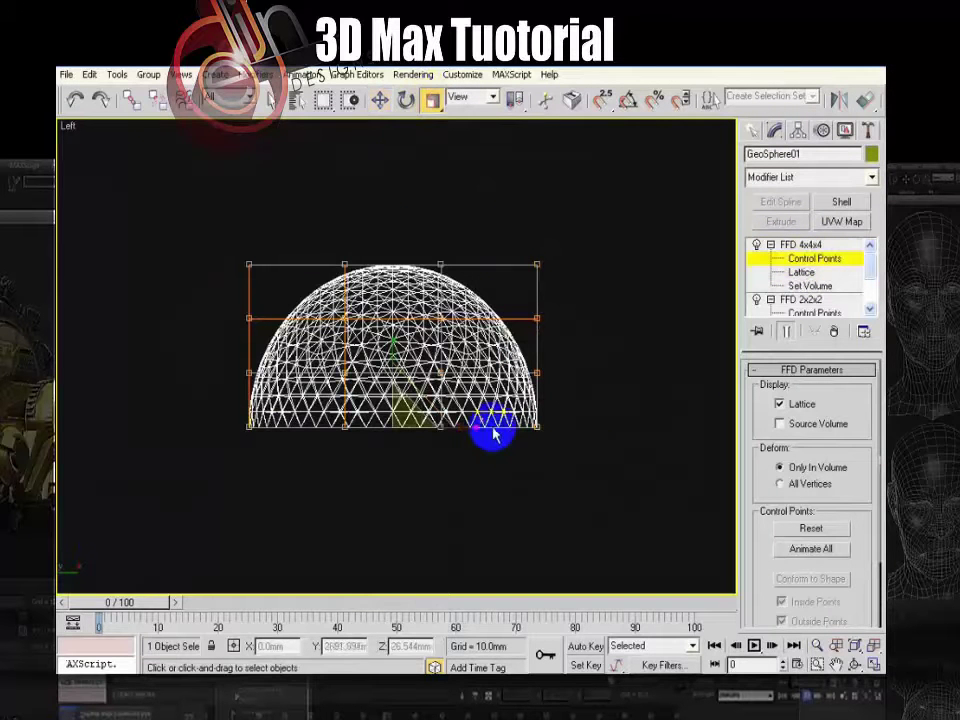
mouse_move(471, 428)
mouse_down()
mouse_move(456, 424)
mouse_move(464, 430)
mouse_up()
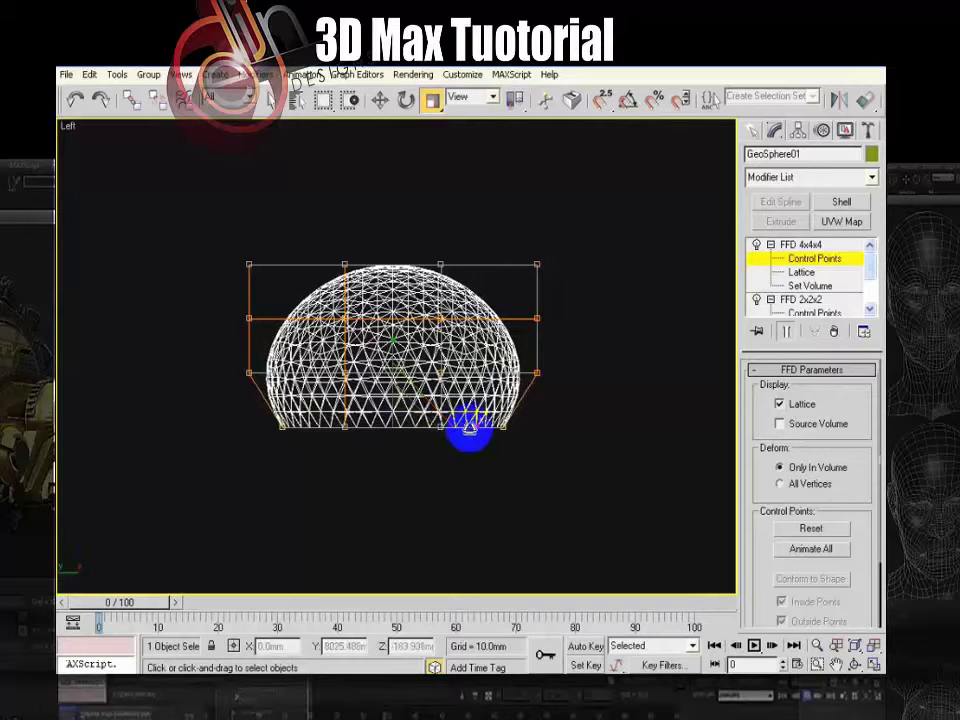
Scale the dome's base control points inward along X in the Front view, and inspect the tapered base in Perspective
key(f)
key(z)
middle_drag(433, 448, 437, 444)
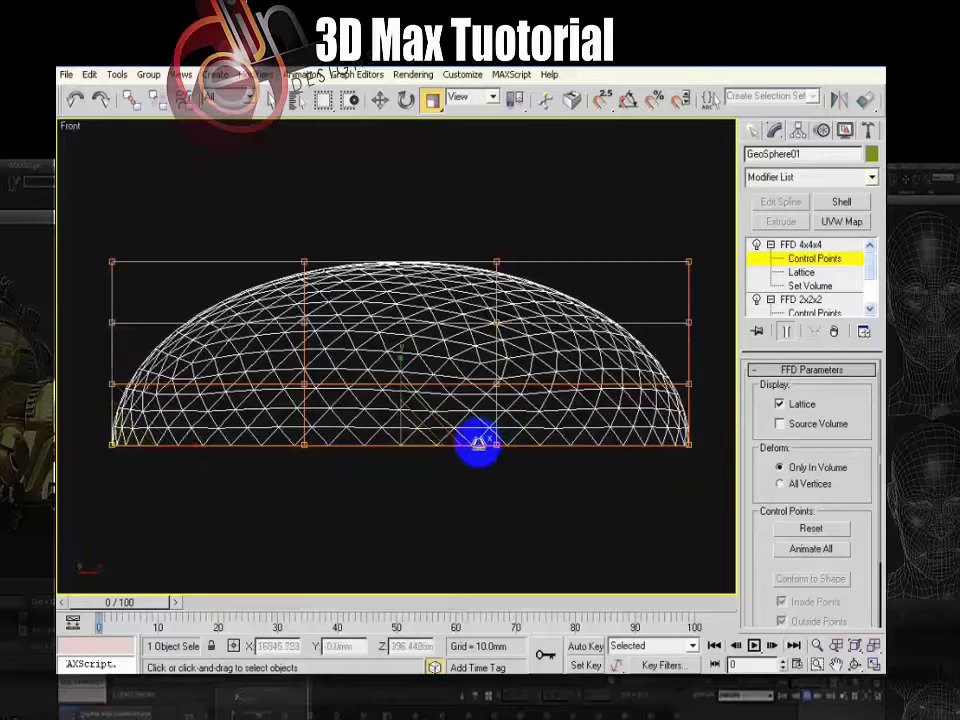
drag(478, 443, 465, 443)
key(p)
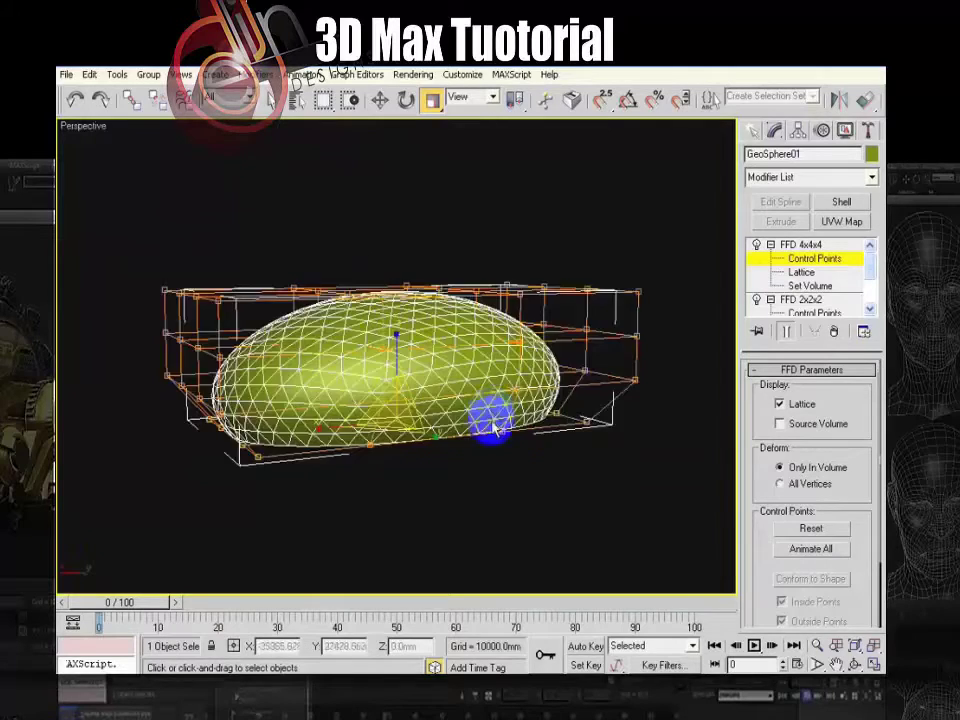
scroll(496, 458, down, 2)
alt+middle_drag(378, 512, 495, 508)
scroll(447, 500, up, 6)
alt+middle_drag(347, 512, 465, 509)
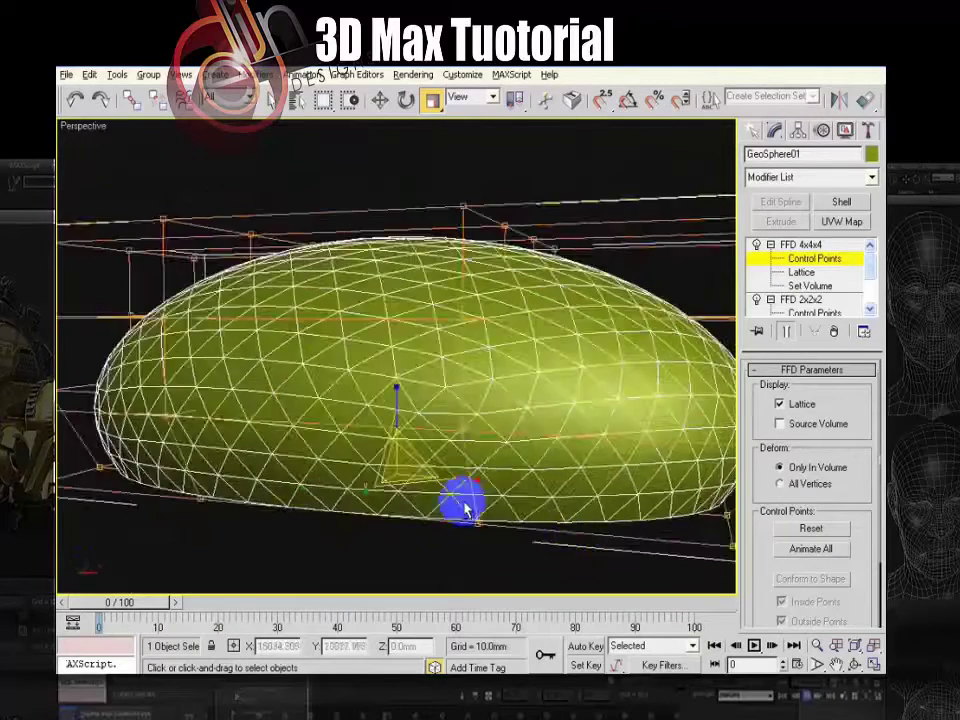
alt+middle_drag(602, 540, 612, 452)
scroll(510, 495, down, 3)
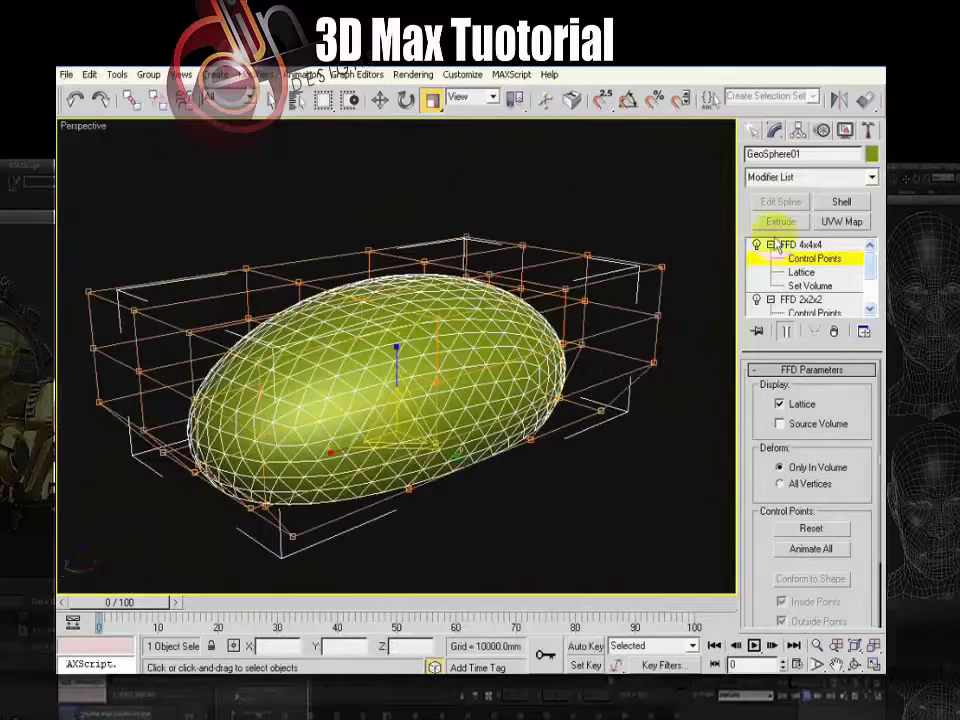
Draw a circle spline with a radius of about 44085 mm in the Front view, centred below and beyond the dome's right end
click(757, 137)
click(574, 251)
key(f)
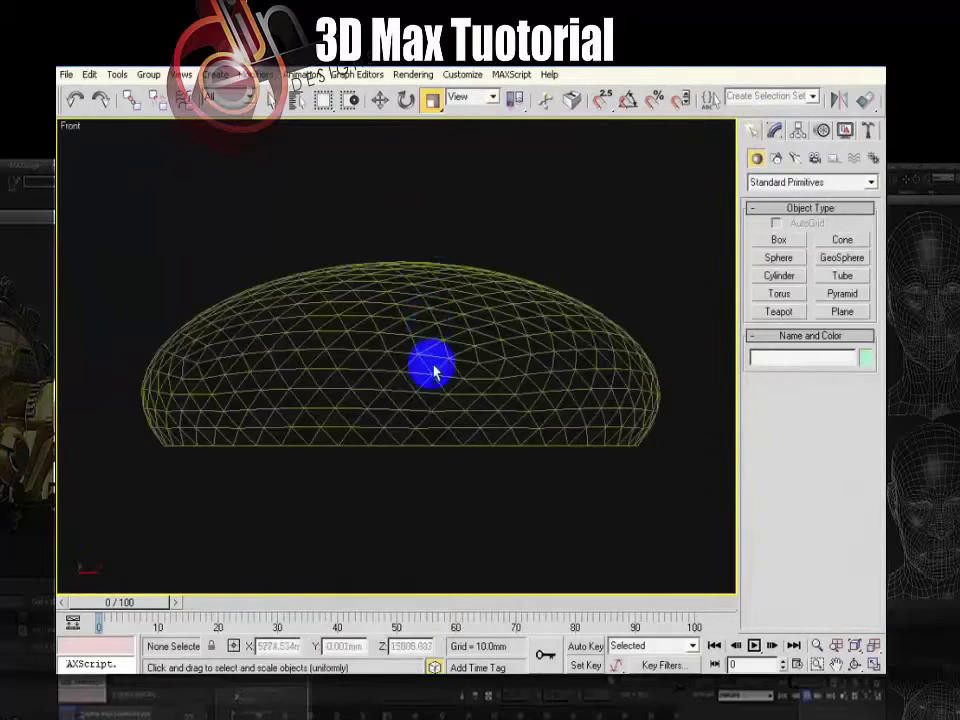
scroll(346, 474, up, 2)
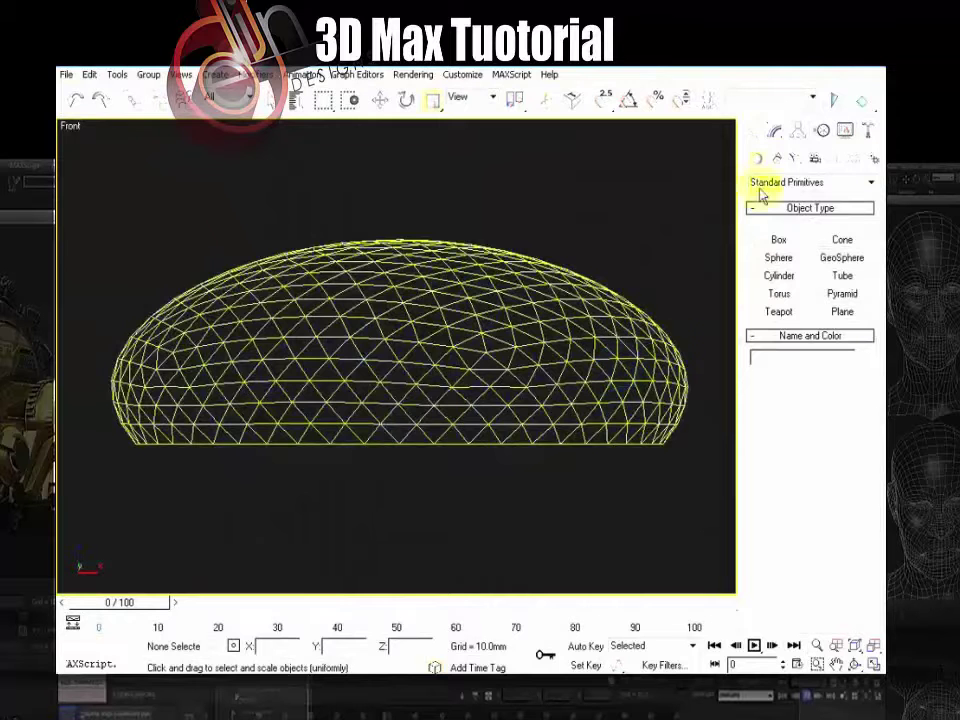
click(784, 162)
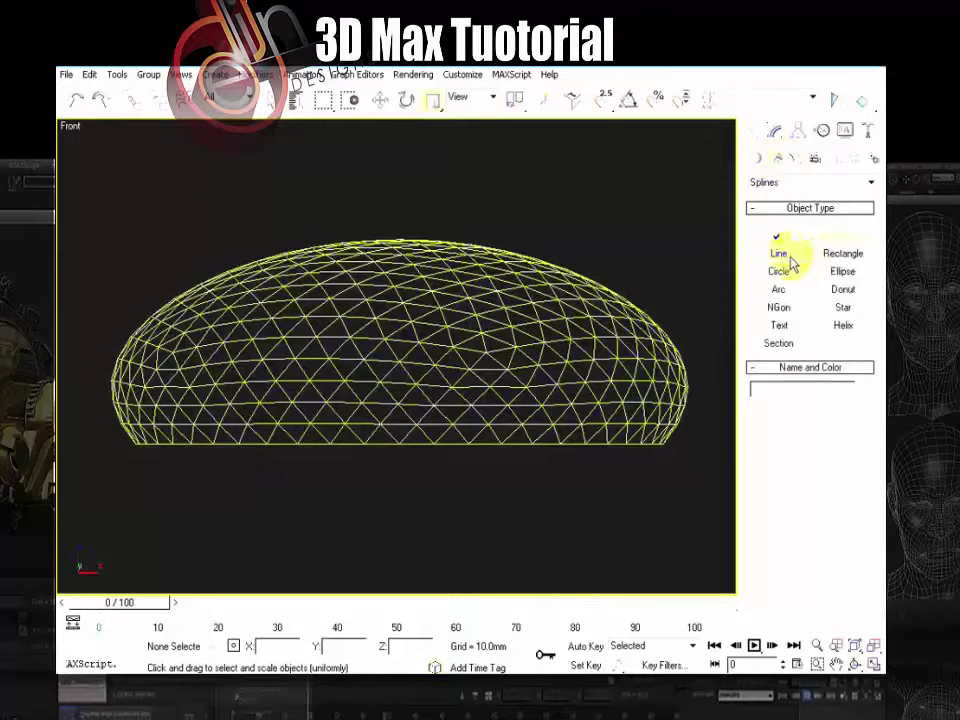
click(789, 272)
middle_drag(386, 367, 450, 345)
scroll(450, 345, down, 1)
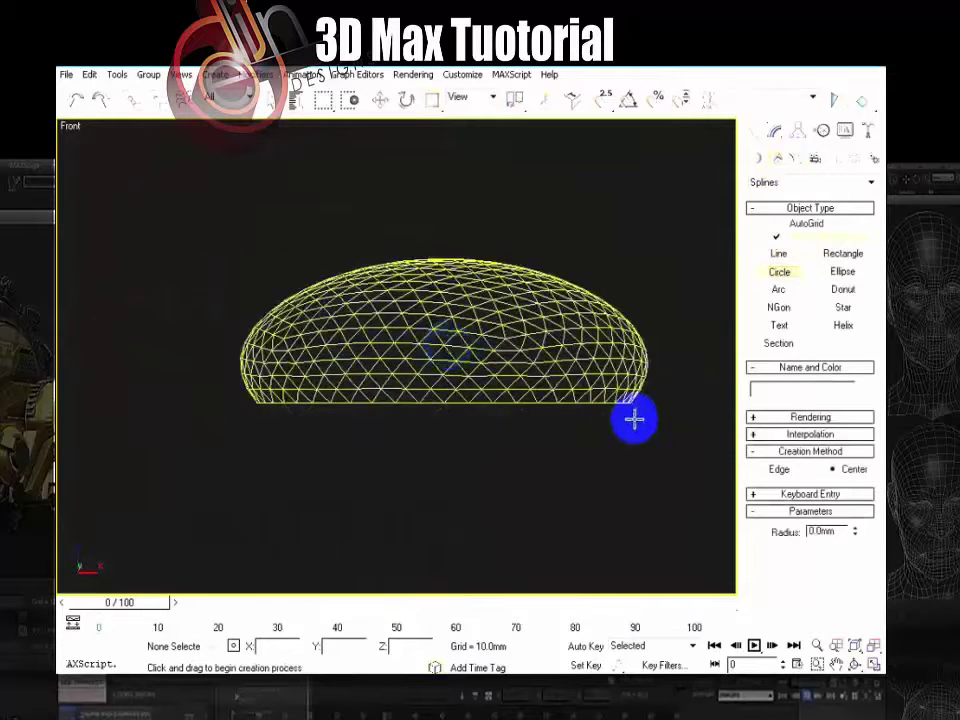
middle_drag(634, 420, 469, 418)
drag(524, 444, 449, 288)
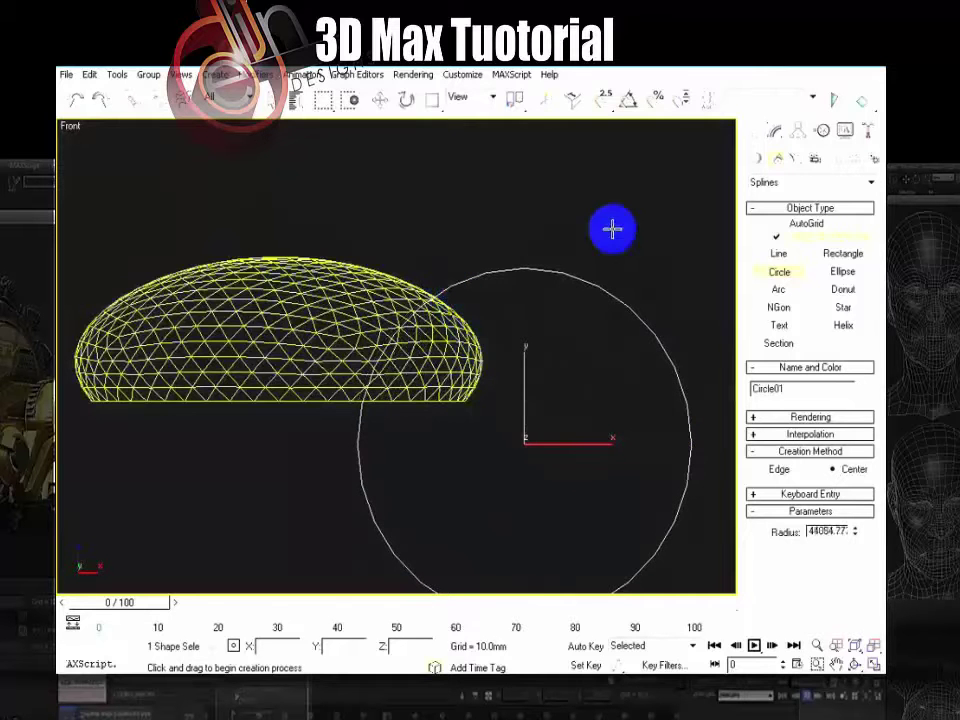
right_click(618, 222)
Add an Edit Spline modifier to the circle and move its top vertex slightly down
click(629, 209)
click(597, 286)
middle_drag(570, 347, 543, 381)
click(776, 132)
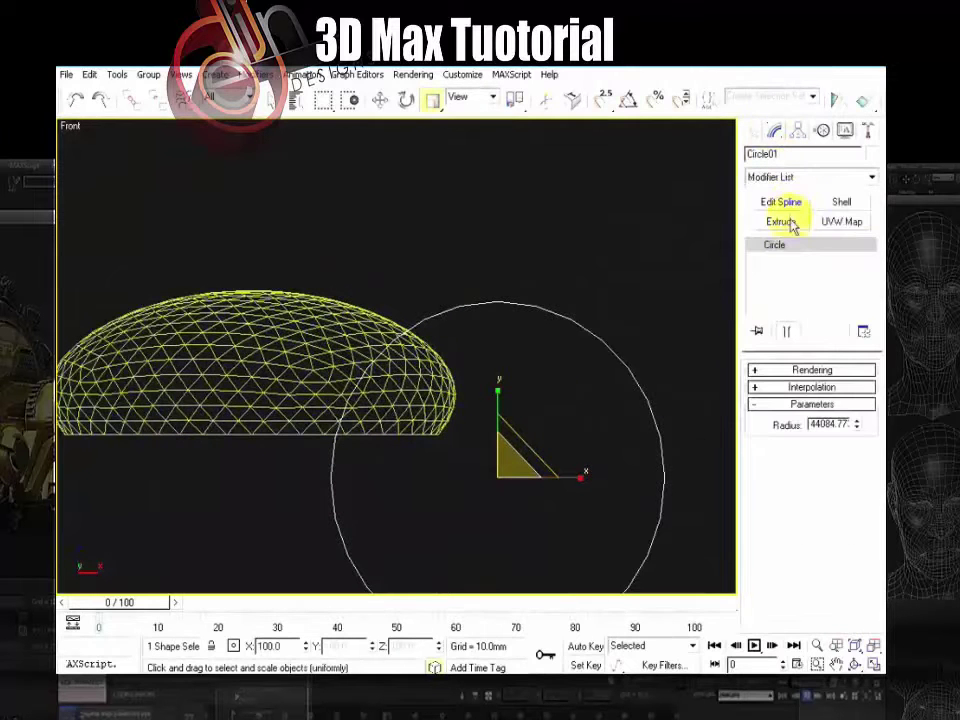
click(781, 201)
click(799, 260)
click(499, 301)
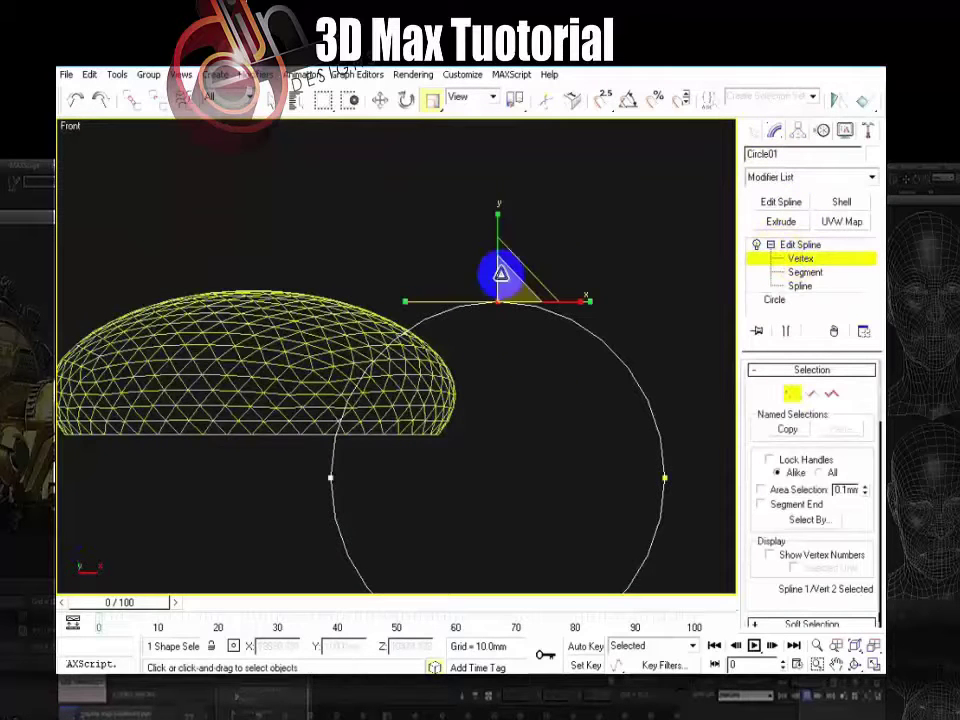
click(382, 102)
drag(499, 246, 498, 291)
Move the circle's left vertex slightly up to reshape the curve crossing the dome's base
middle_drag(454, 365, 470, 333)
drag(396, 402, 318, 455)
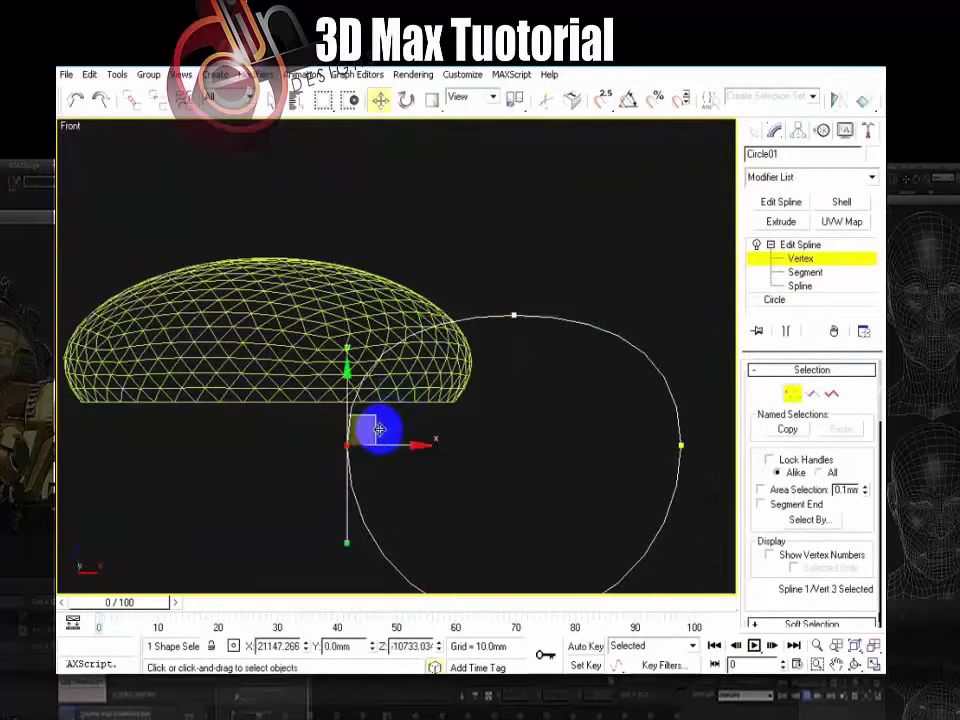
drag(378, 430, 377, 425)
scroll(472, 349, up, 2)
middle_drag(473, 350, 454, 319)
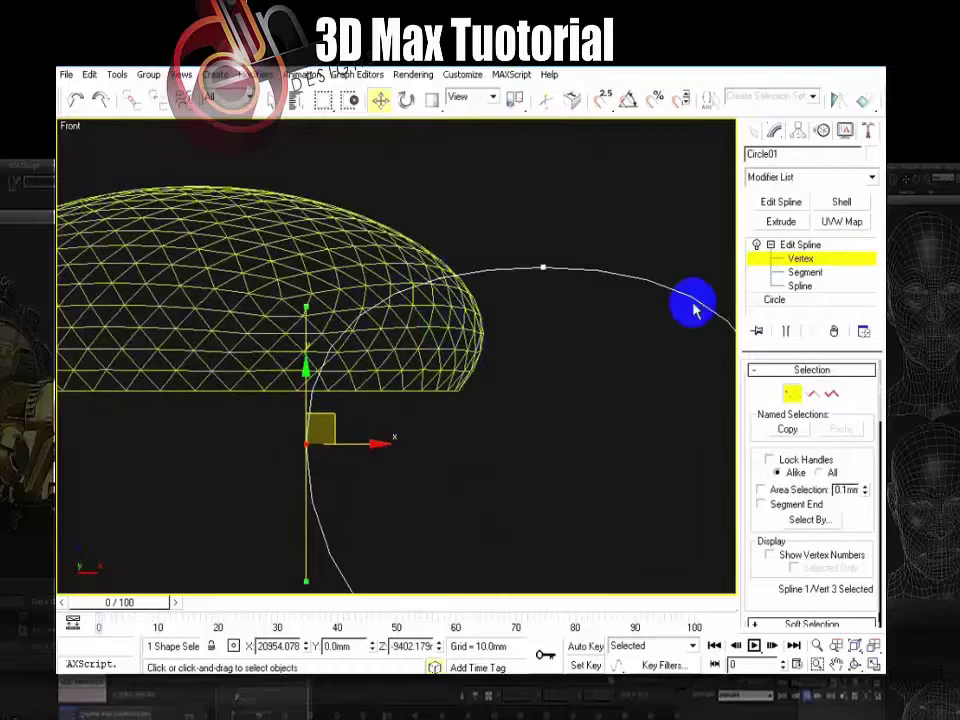
Divide the circle's upper-left segment with a Divide value of 6 and deselect the spline
click(812, 274)
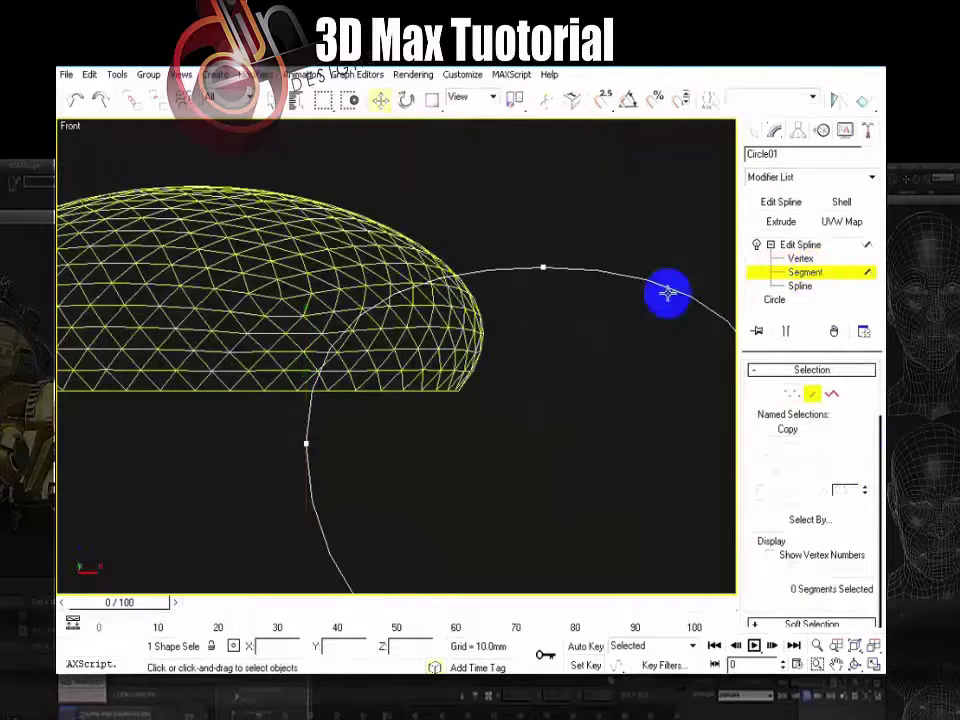
click(489, 270)
scroll(850, 575, down, 10)
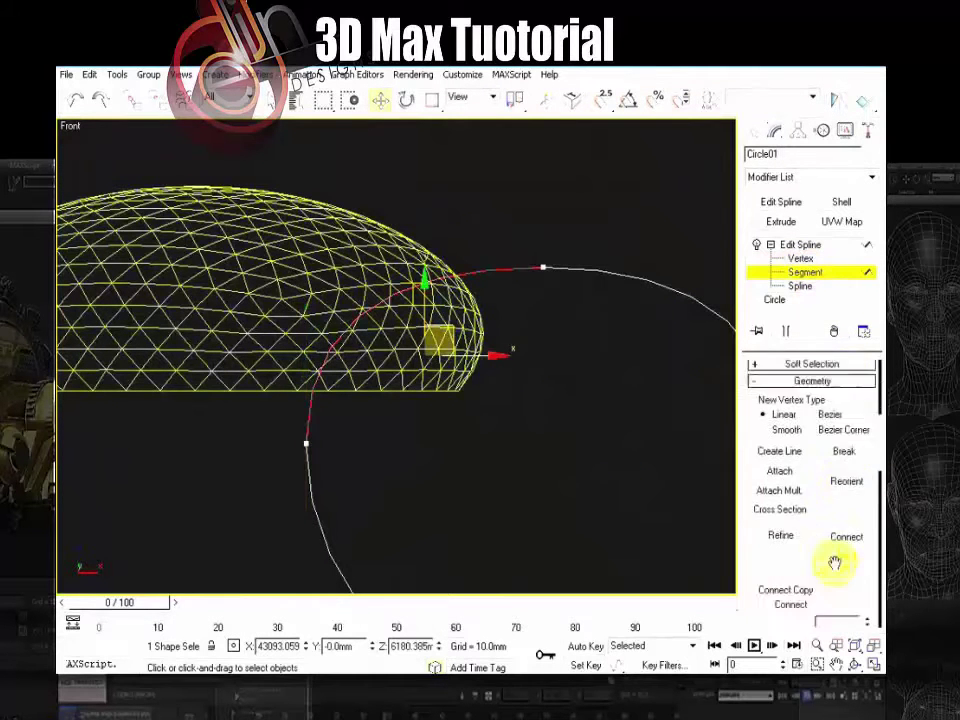
scroll(833, 566, down, 5)
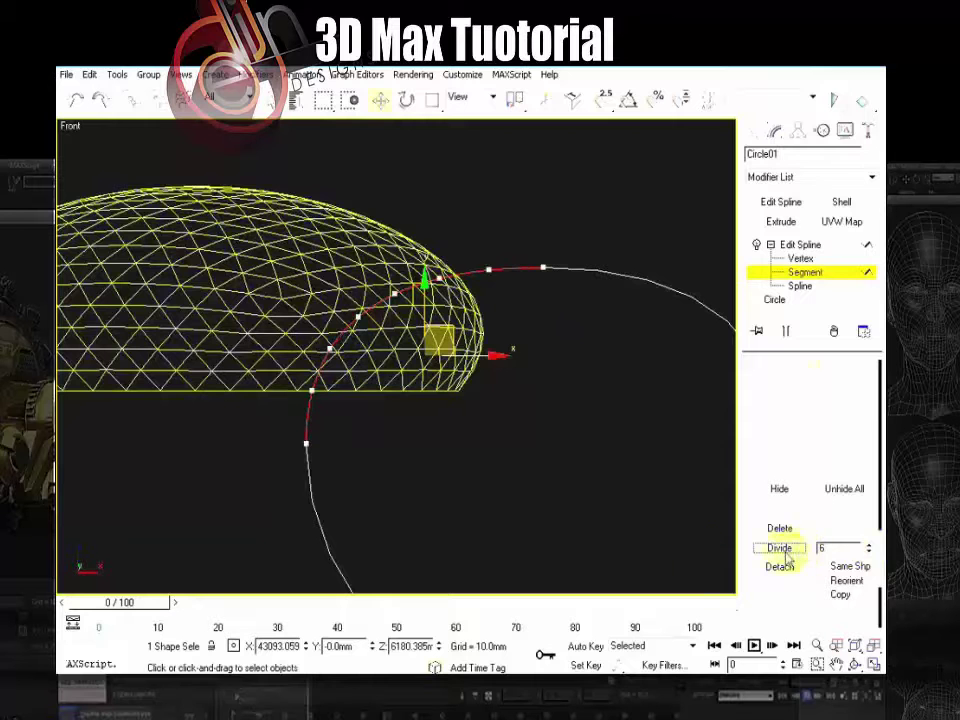
click(749, 131)
click(616, 163)
scroll(503, 310, down, 2)
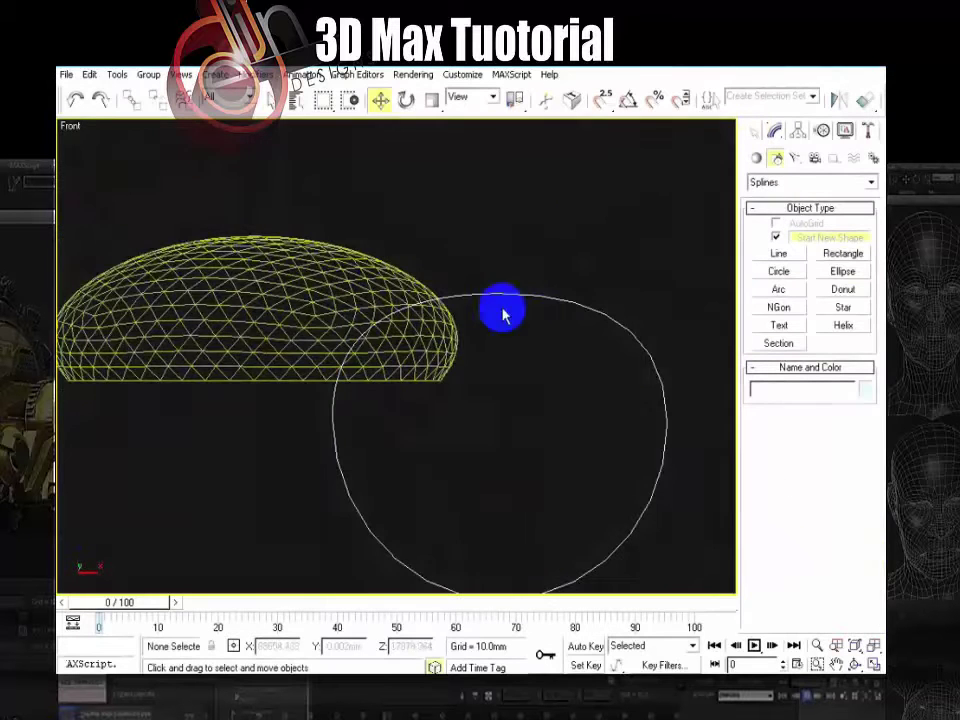
Mirror a copy of the reshaped circle about X and move it horizontally to the dome's opposite end
click(541, 303)
middle_drag(477, 421, 514, 407)
scroll(514, 408, down, 2)
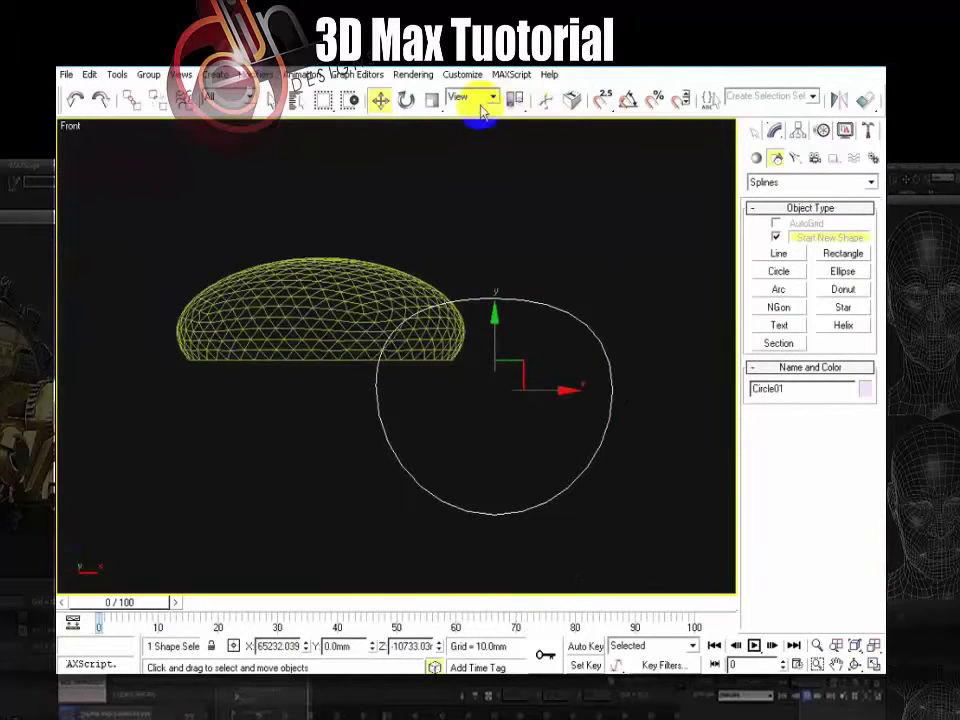
drag(472, 109, 307, 107)
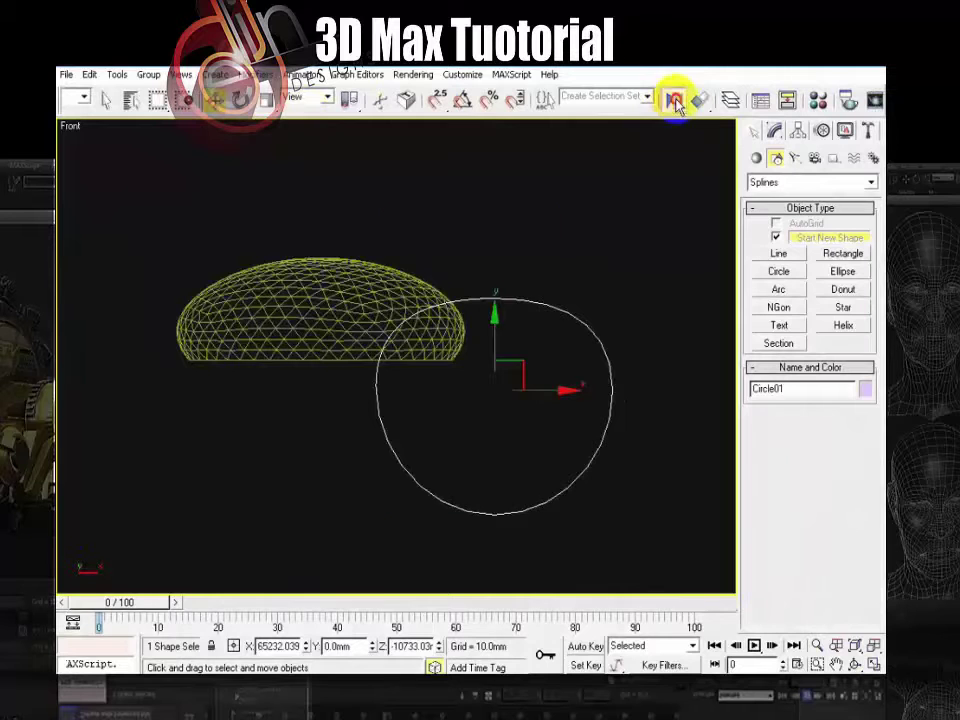
click(674, 101)
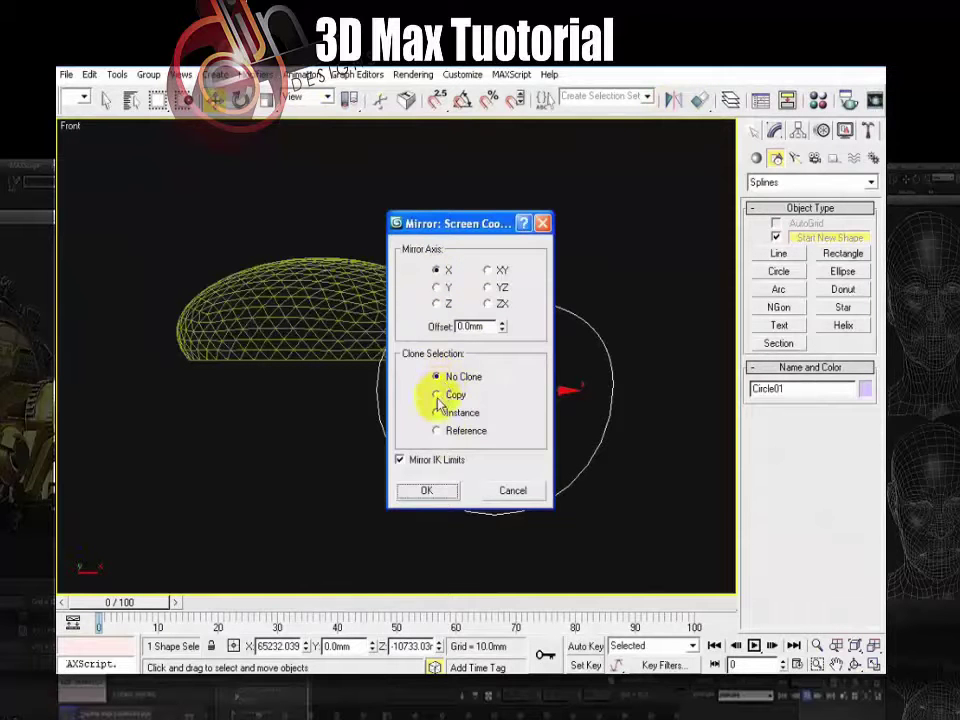
click(455, 500)
drag(561, 392, 212, 388)
click(374, 471)
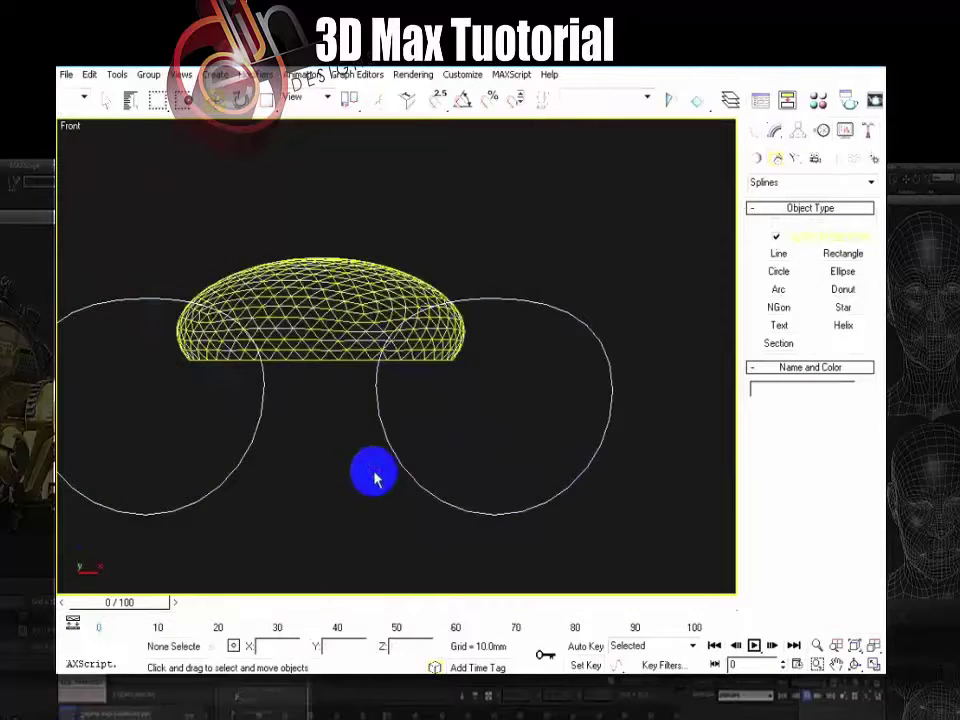
Draw a circle spline with a radius of about 28178 mm in the Front view, centred just below the middle of the dome's base
middle_drag(350, 404, 444, 452)
scroll(444, 450, up, 2)
middle_drag(473, 397, 447, 339)
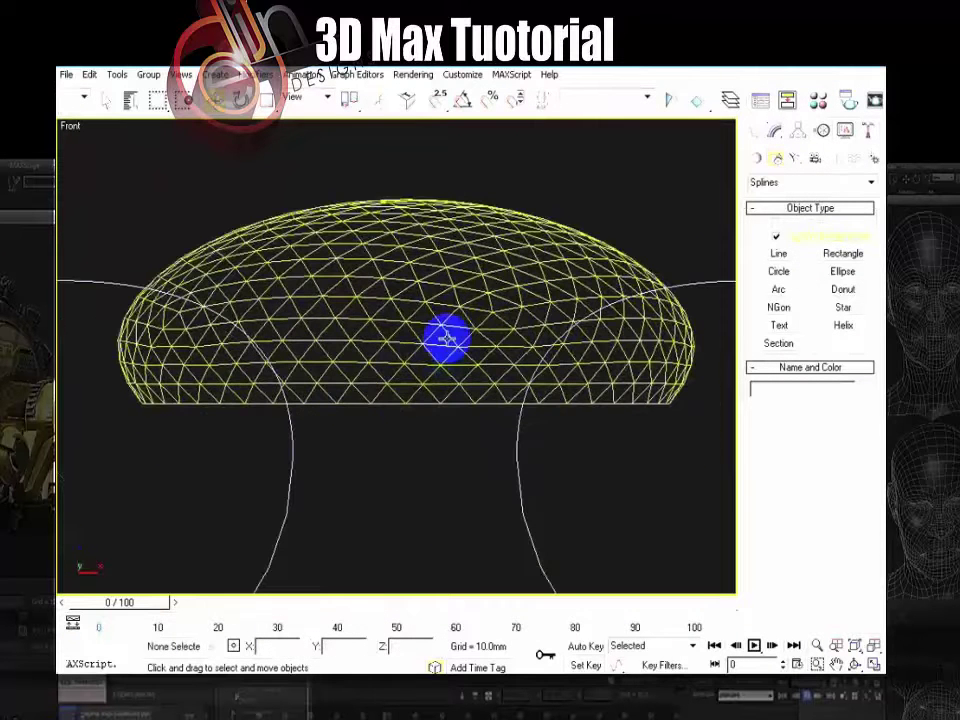
click(780, 272)
drag(403, 424, 405, 263)
Add an Edit Spline modifier to the central circle and move its two side vertices inward along X
click(776, 130)
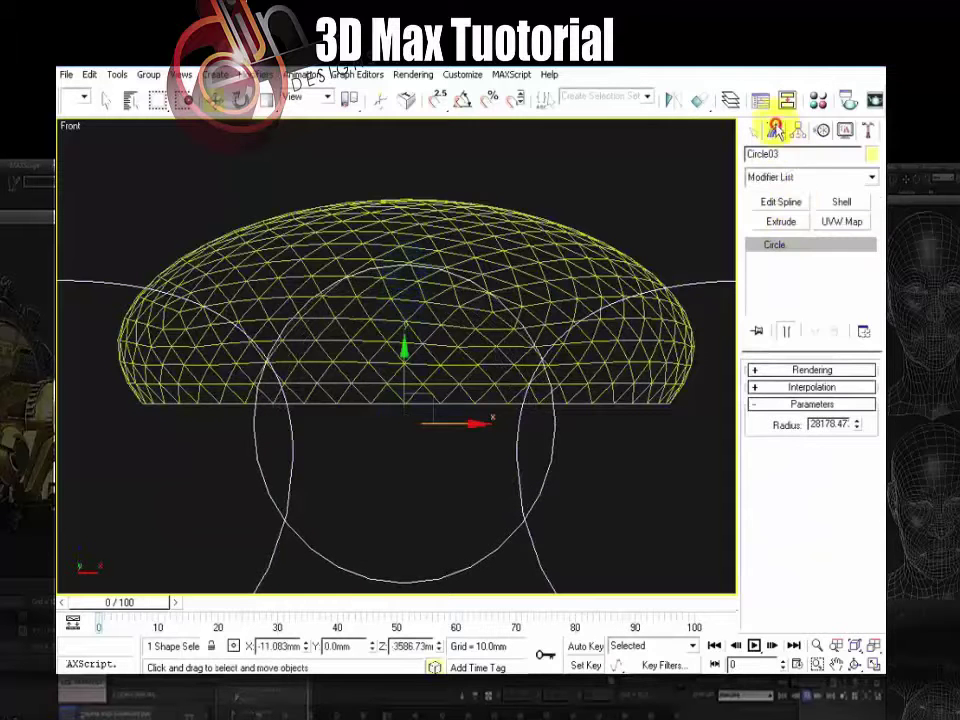
click(787, 203)
click(788, 259)
drag(227, 415, 332, 468)
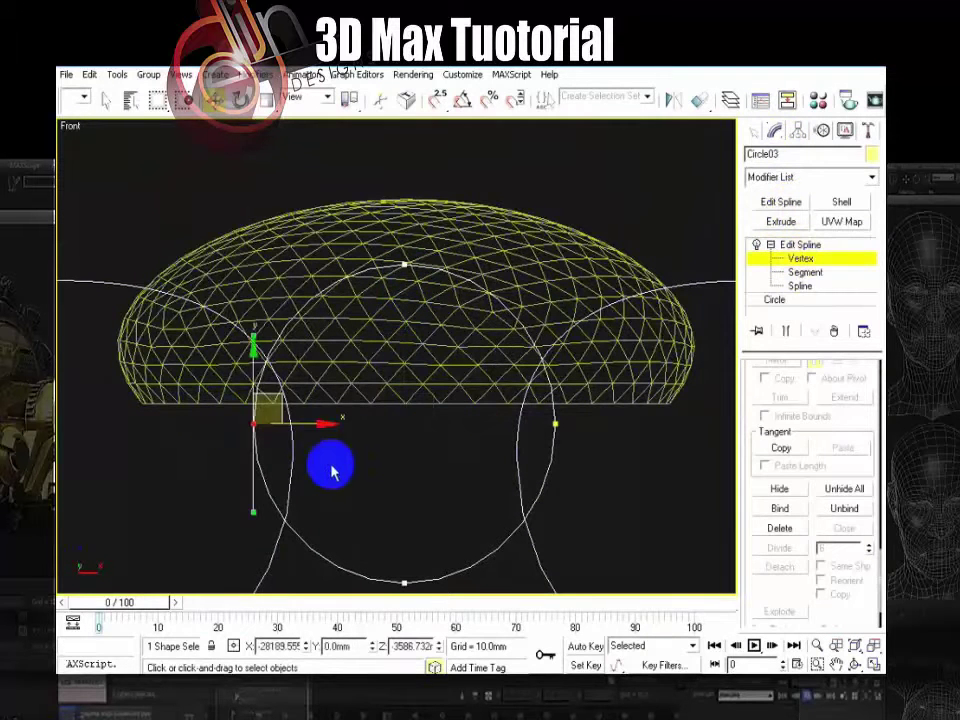
drag(293, 428, 355, 421)
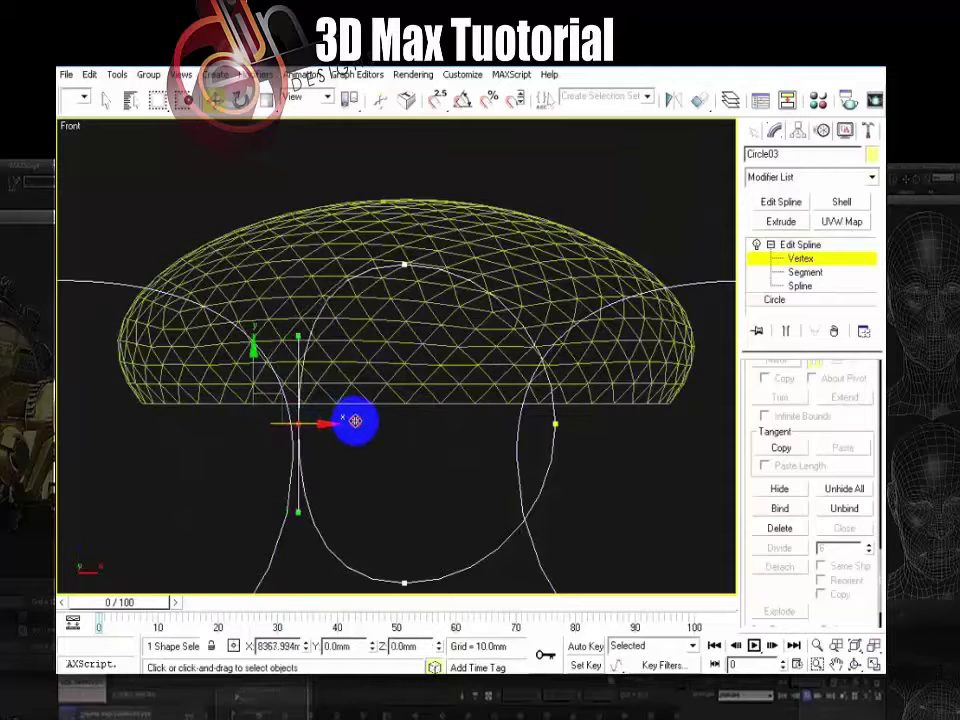
drag(603, 402, 533, 448)
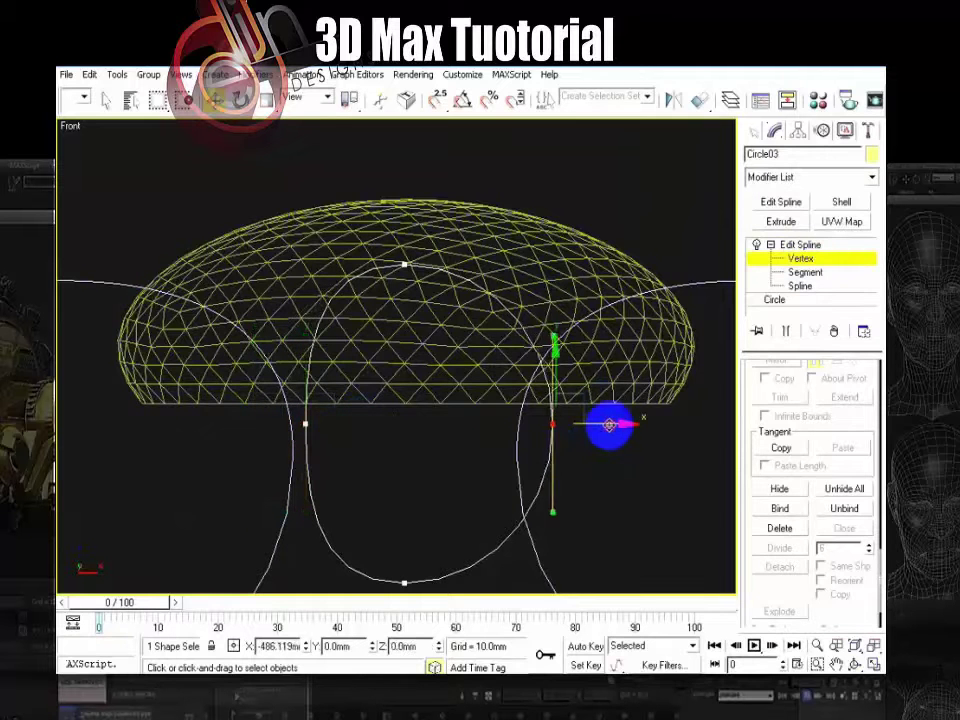
drag(609, 425, 565, 424)
Try to refine the central spline's arch by adjusting its top vertex and the right vertex's handle
drag(438, 248, 350, 327)
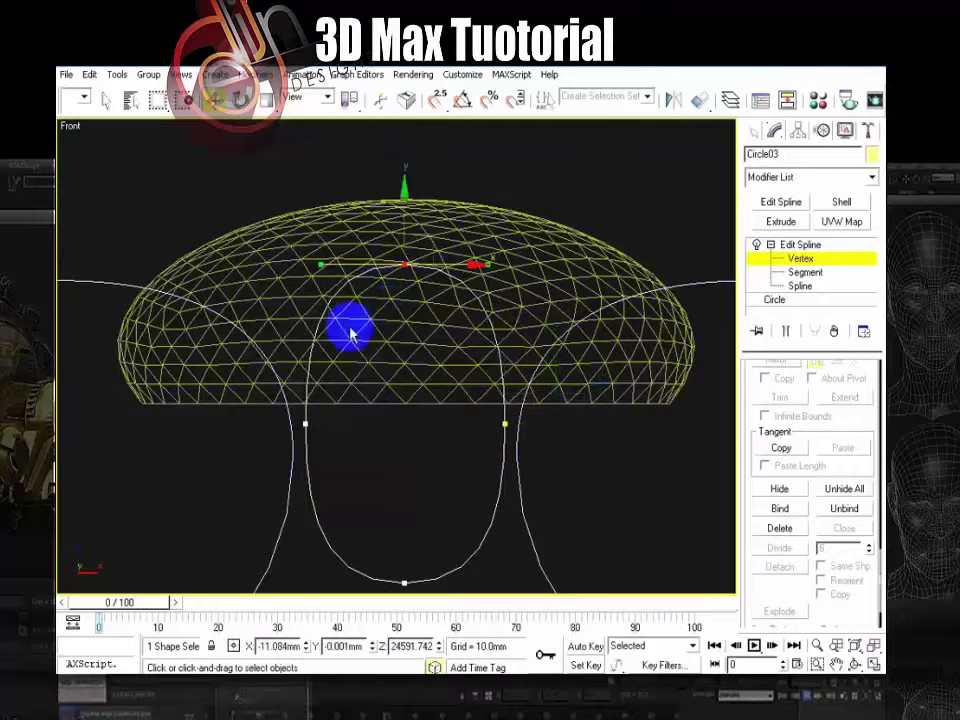
drag(321, 275, 319, 275)
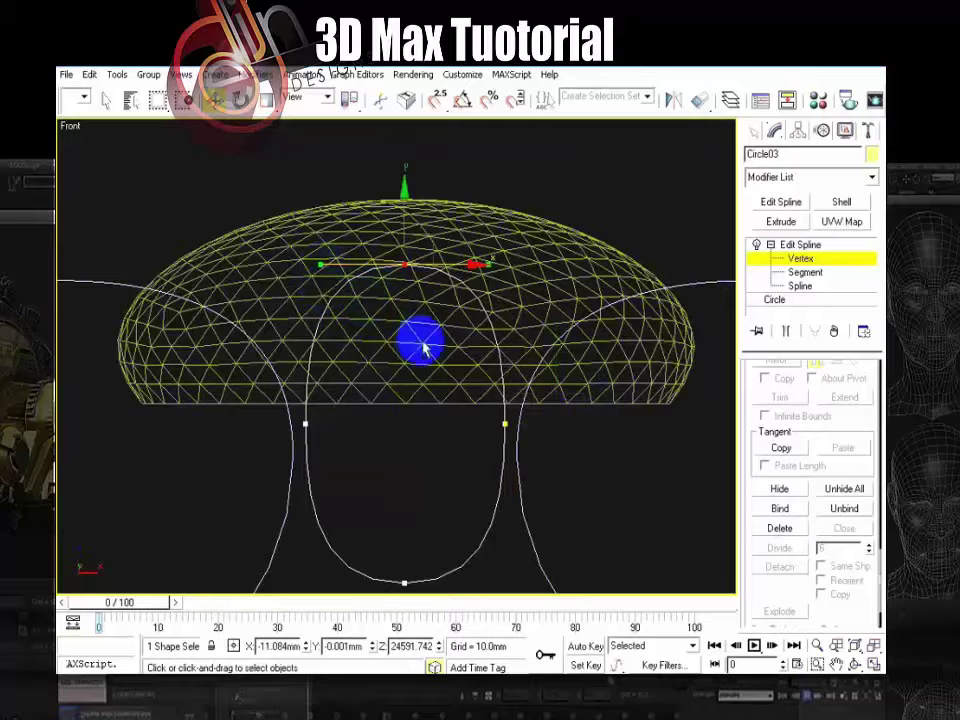
middle_drag(421, 410, 420, 392)
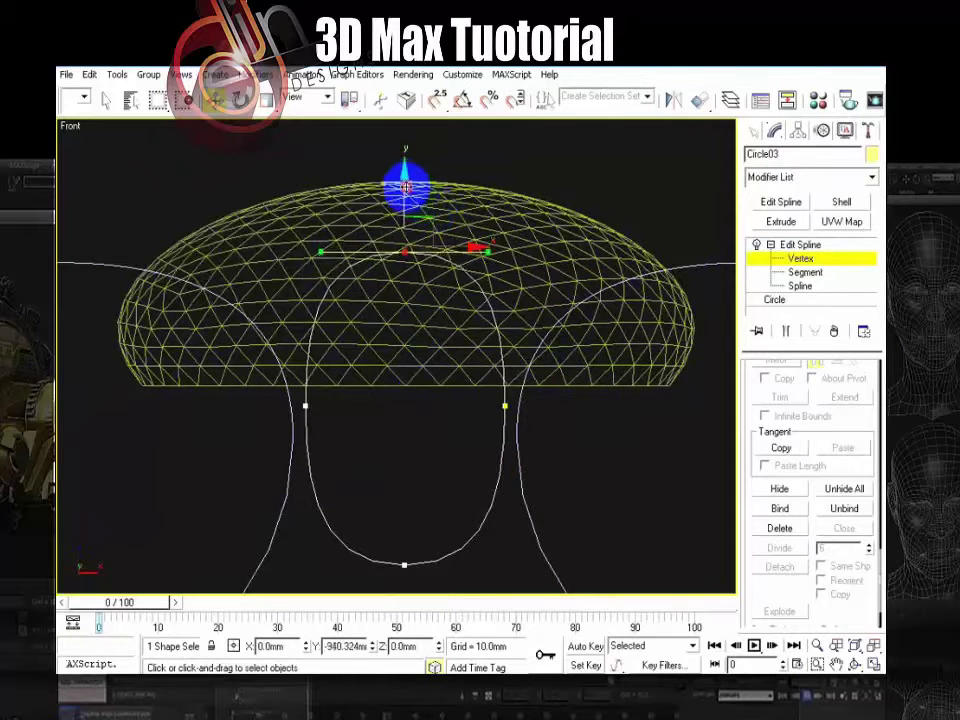
drag(406, 187, 406, 184)
middle_drag(406, 279, 405, 302)
drag(284, 409, 329, 443)
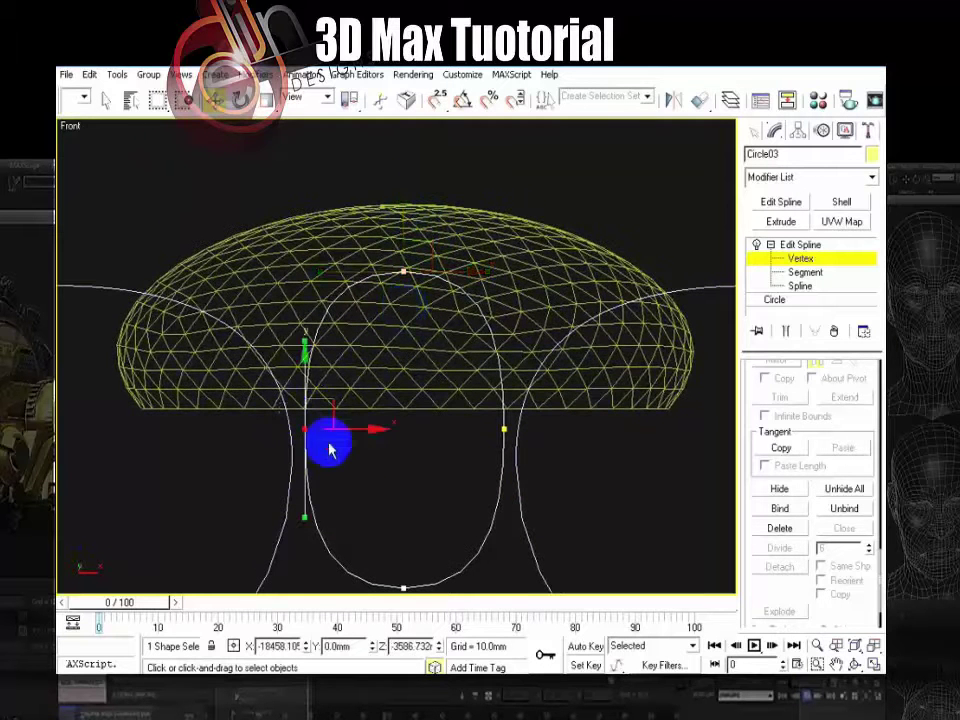
click(504, 429)
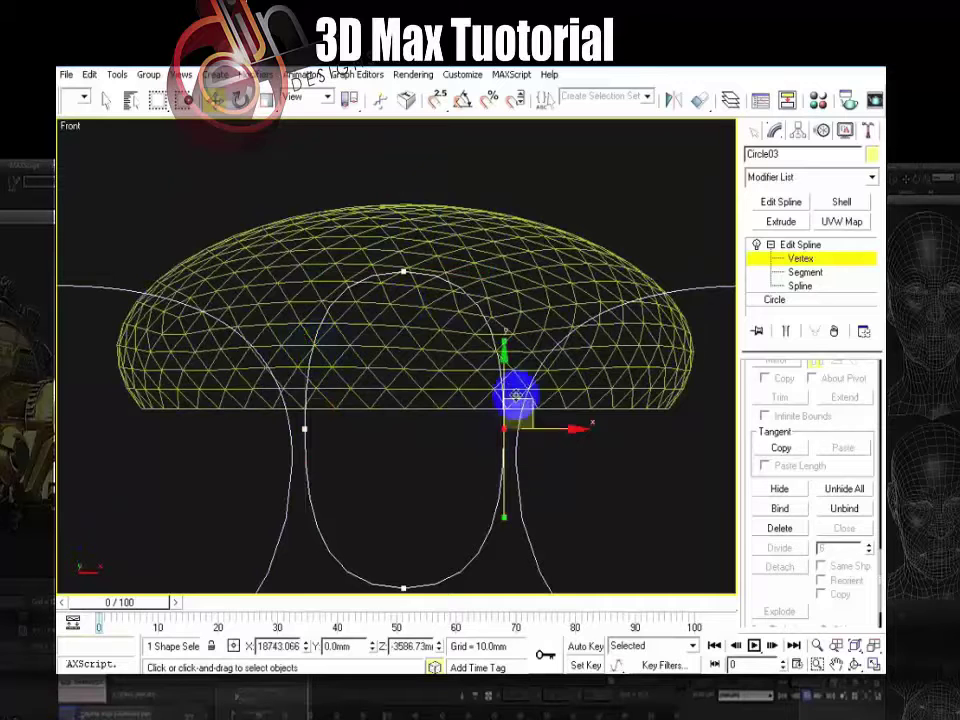
drag(506, 340, 483, 349)
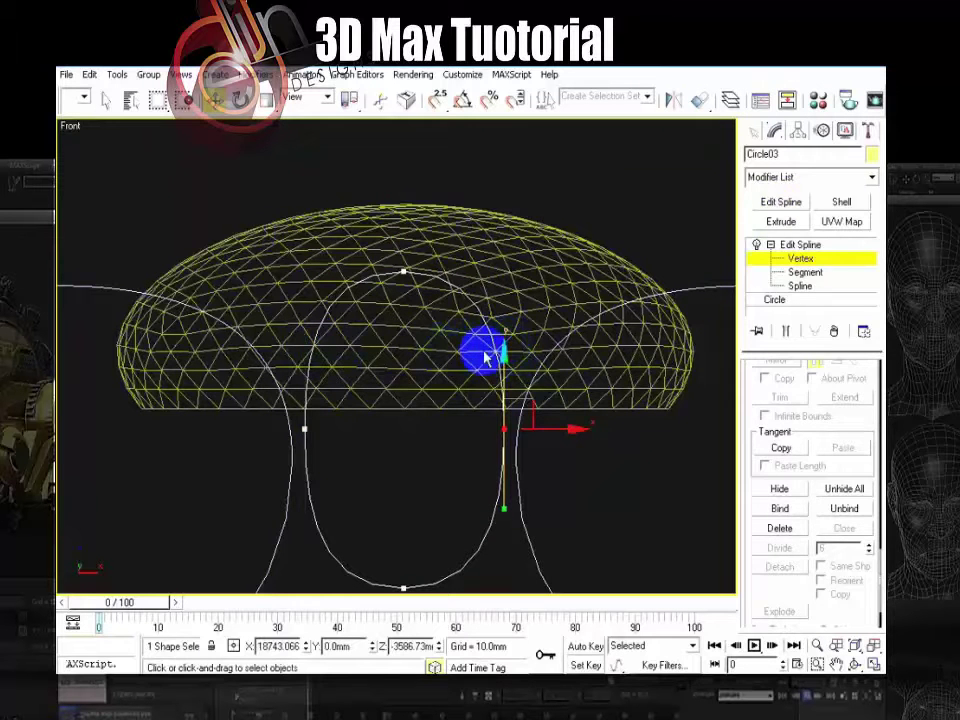
Delete the reshaped central circle between the two end circles
click(756, 132)
click(560, 180)
click(482, 542)
middle_drag(482, 542, 484, 530)
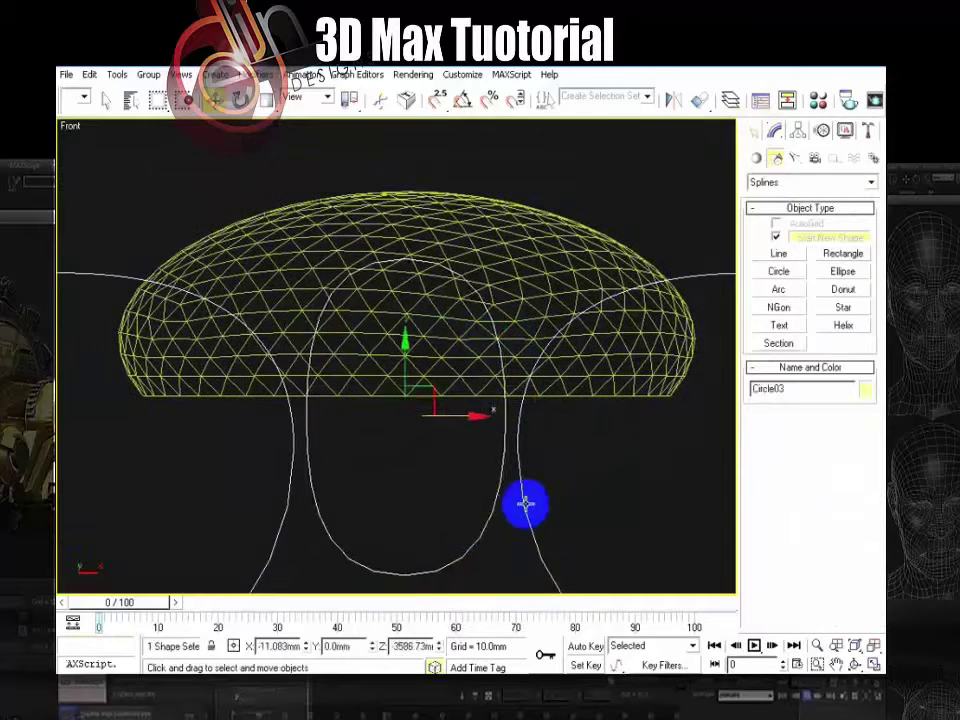
key(Delete)
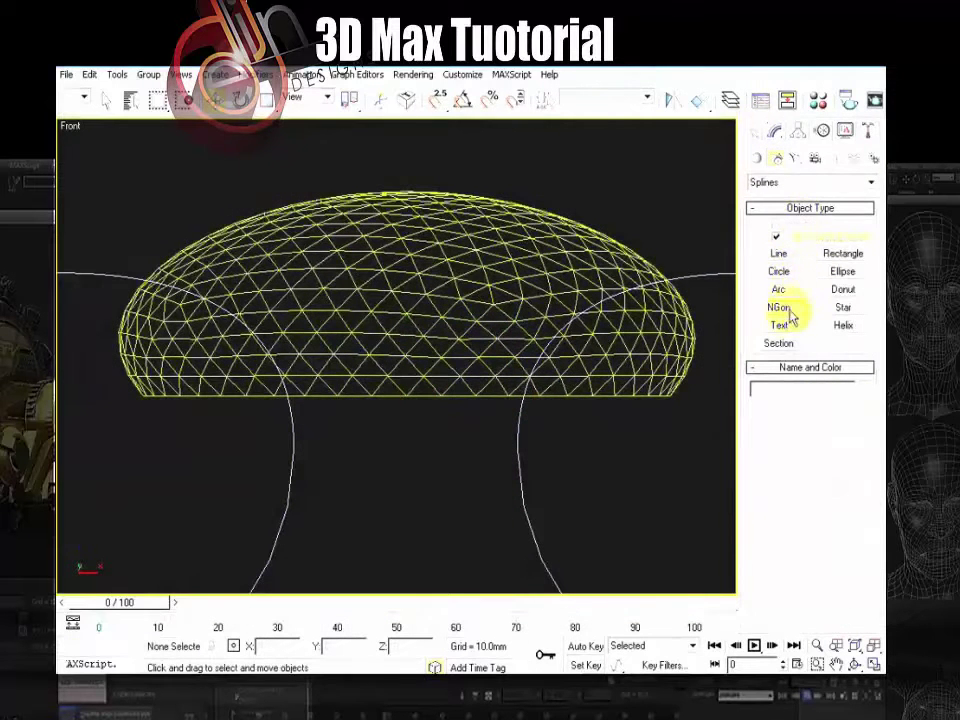
Draw a tall ellipse spline in the Front view and move it to the centre of the dome, midway between the two circles
click(844, 272)
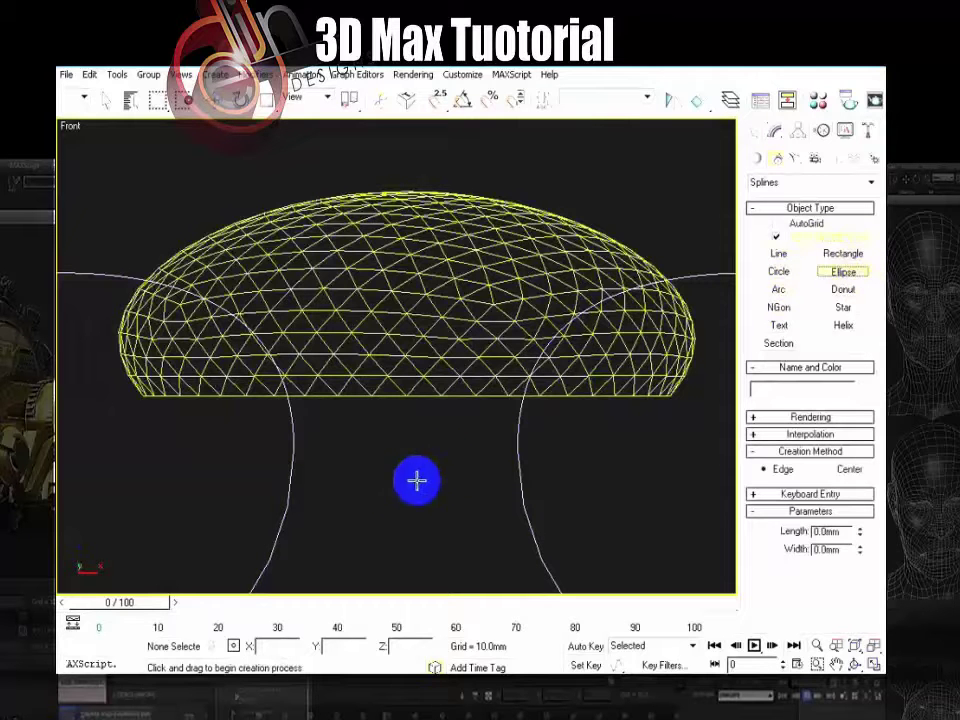
drag(403, 492, 213, 176)
click(216, 100)
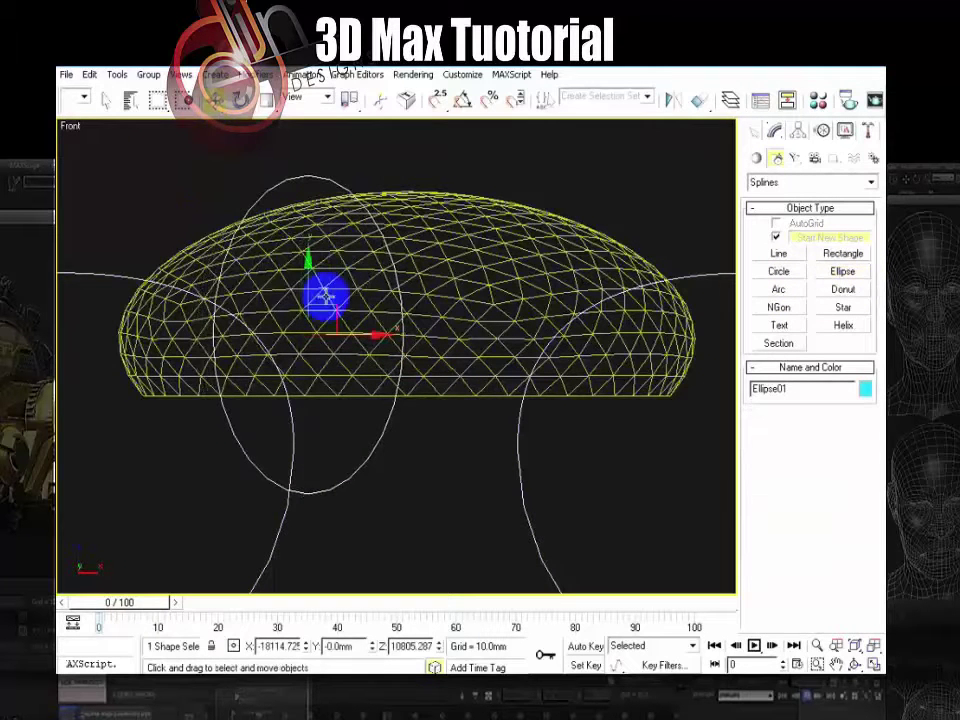
drag(332, 308, 430, 378)
scroll(427, 381, down, 3)
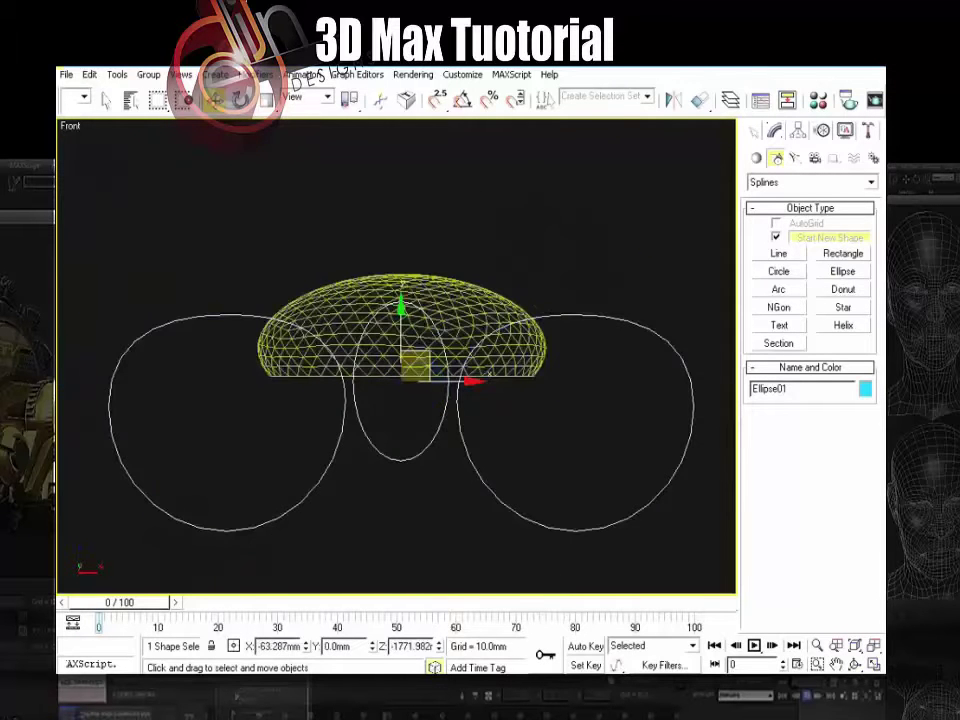
Select the two circles and the central ellipse and extrude them together by 120000 mm
click(430, 487)
drag(473, 418, 302, 430)
click(438, 472)
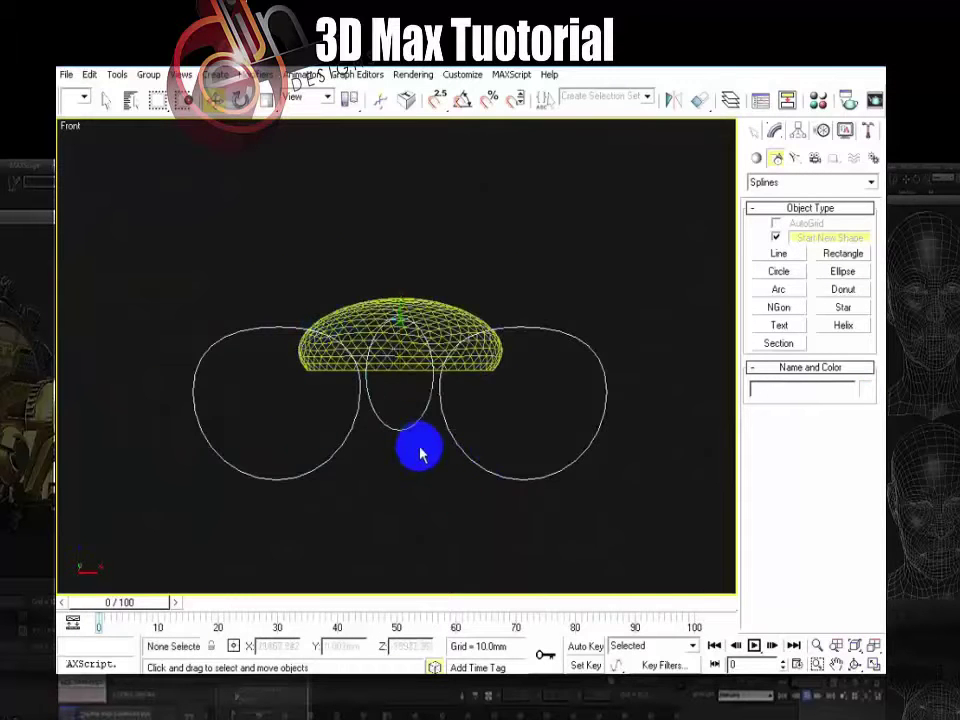
scroll(440, 454, up, 3)
drag(570, 456, 242, 443)
click(774, 132)
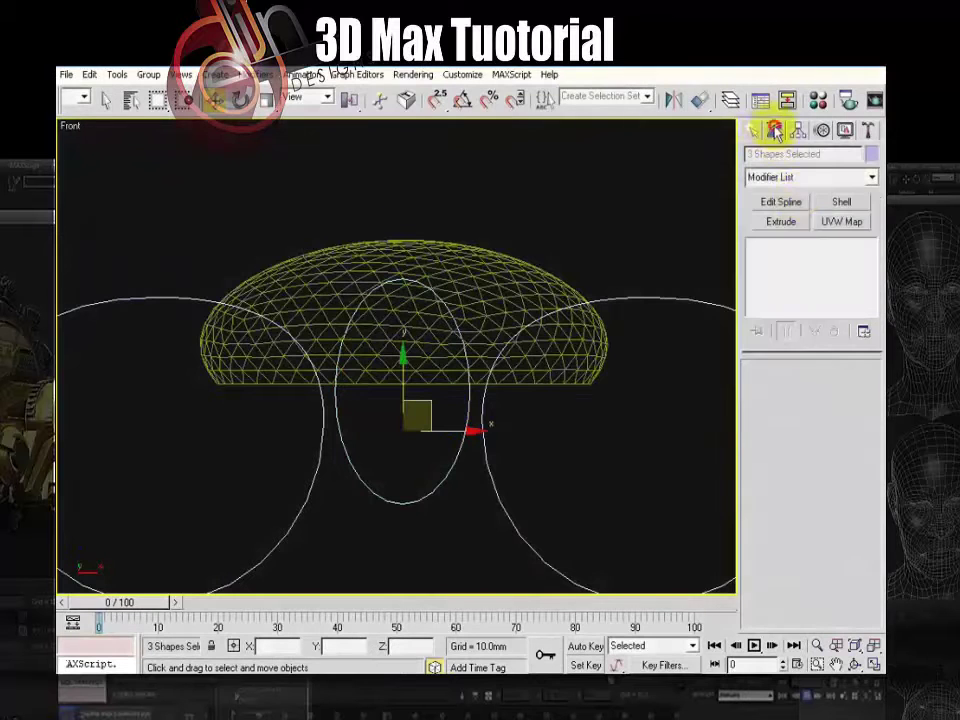
click(782, 222)
Move the three extruded shapes along Y in the Top view so that they pass fully through the dome
middle_drag(620, 366, 617, 356)
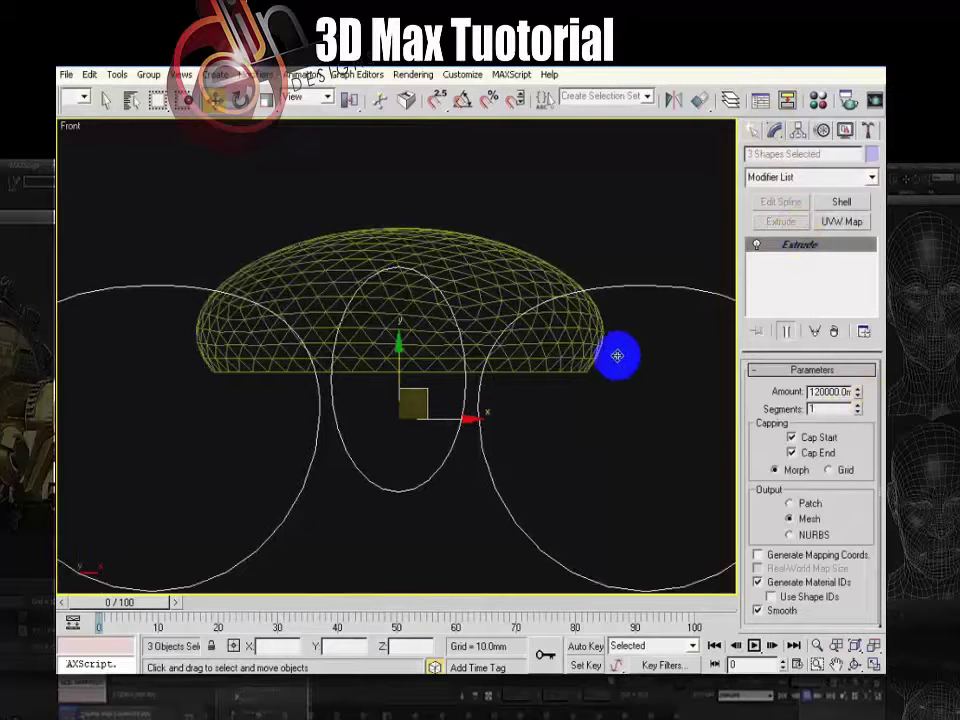
scroll(615, 356, down, 5)
key(t)
key(ctrl+alt+z)
drag(397, 380, 396, 195)
scroll(500, 368, down, 6)
key(p)
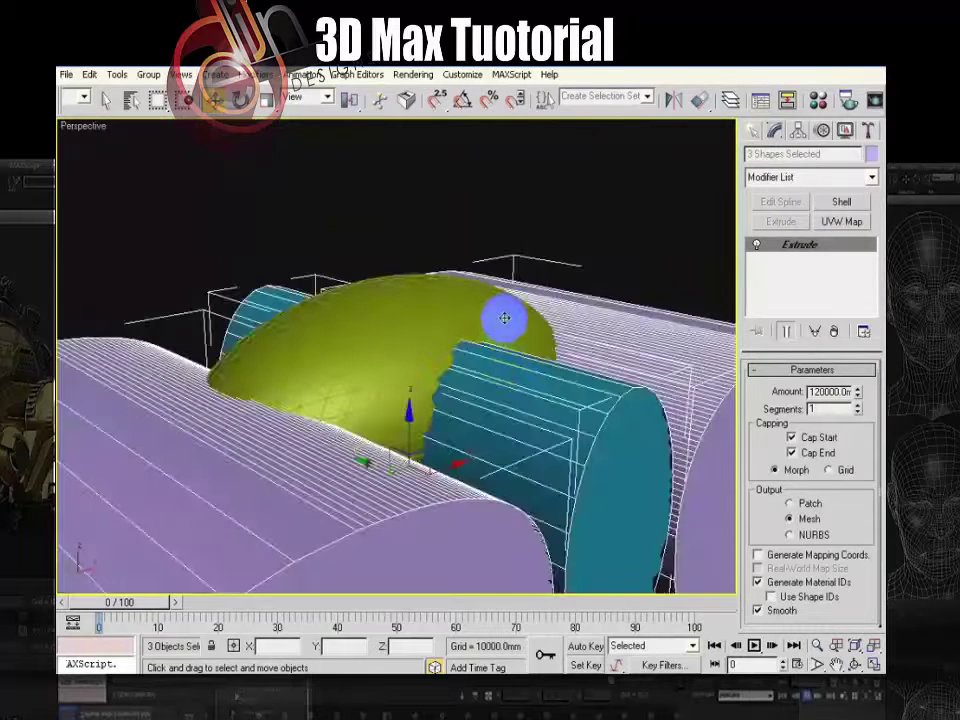
key(z)
alt+middle_drag(582, 404, 492, 434)
click(603, 459)
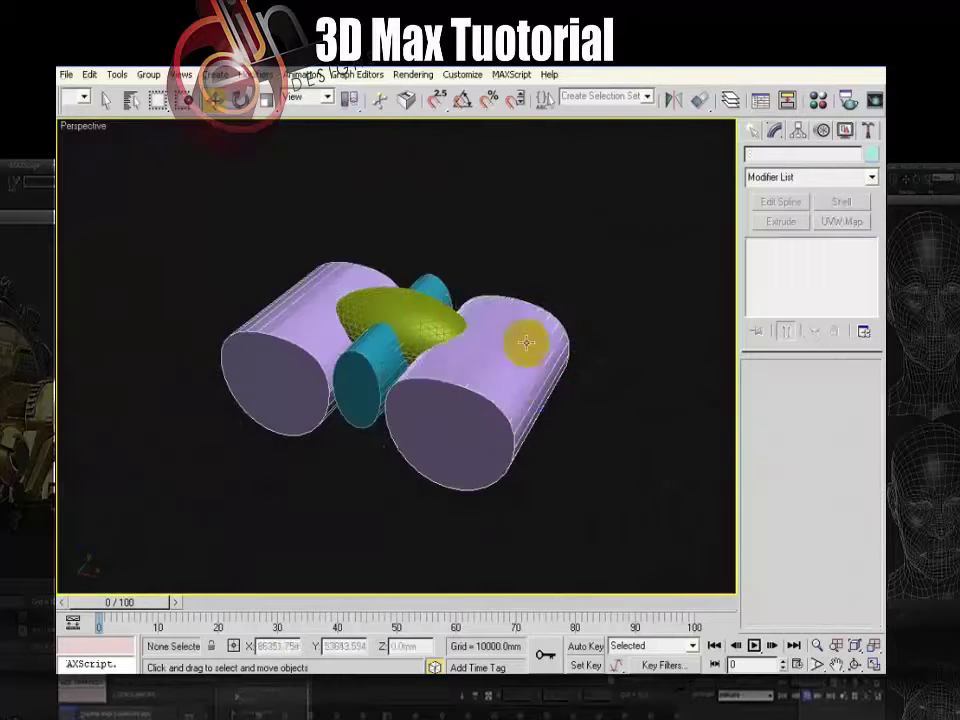
Convert one of the large outer extruded cylinders (Circle01) to an Editable Poly
click(524, 343)
right_click(520, 330)
mouse_move(594, 489)
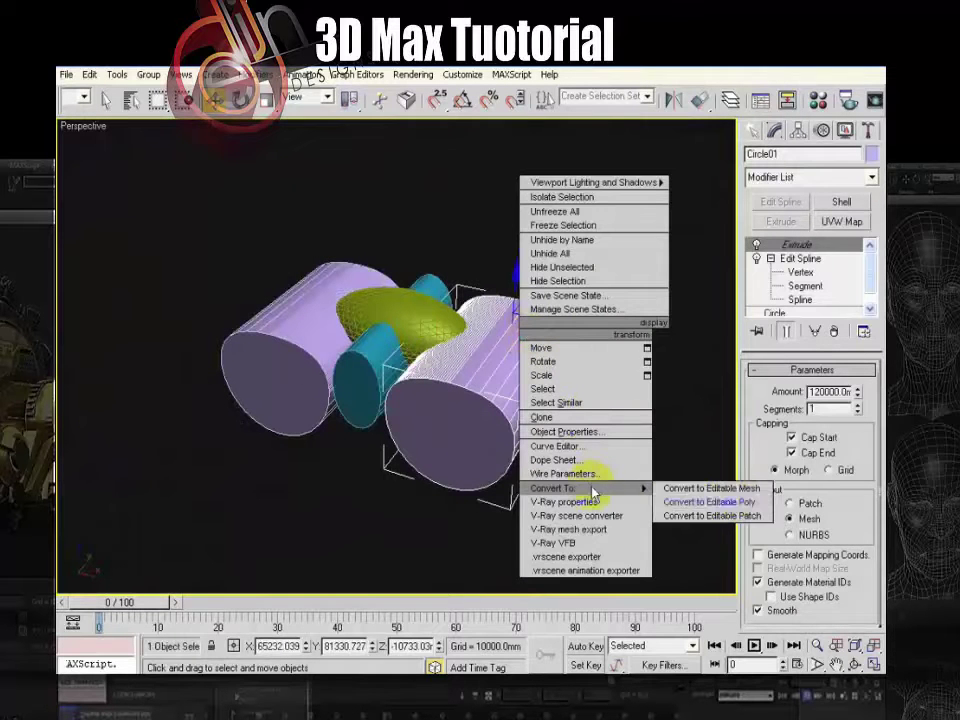
click(731, 503)
Attach the extruded ellipse and the other large cylinder to Circle01 so that all three form one object
right_click(668, 436)
click(638, 284)
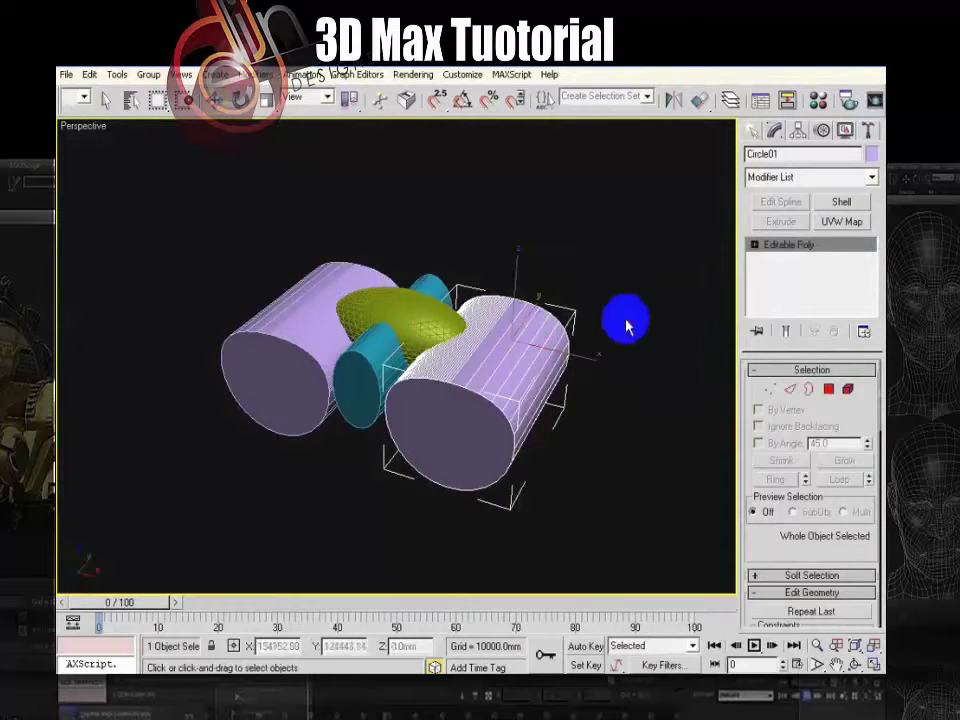
click(370, 380)
click(279, 354)
click(620, 232)
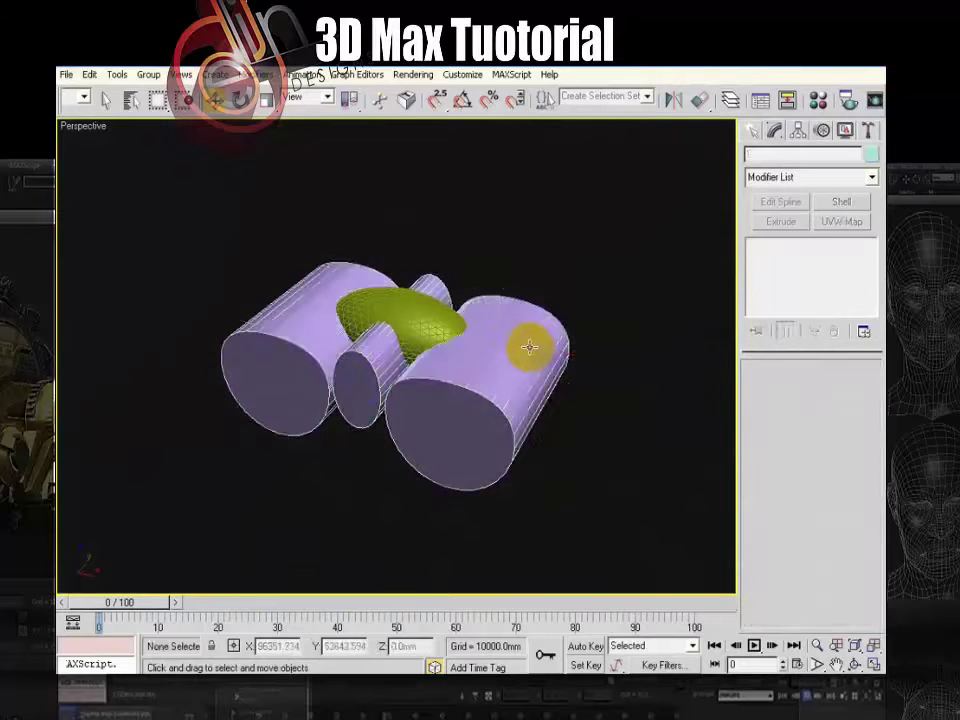
click(525, 350)
alt+middle_drag(315, 460, 455, 485)
scroll(325, 300, up, 3)
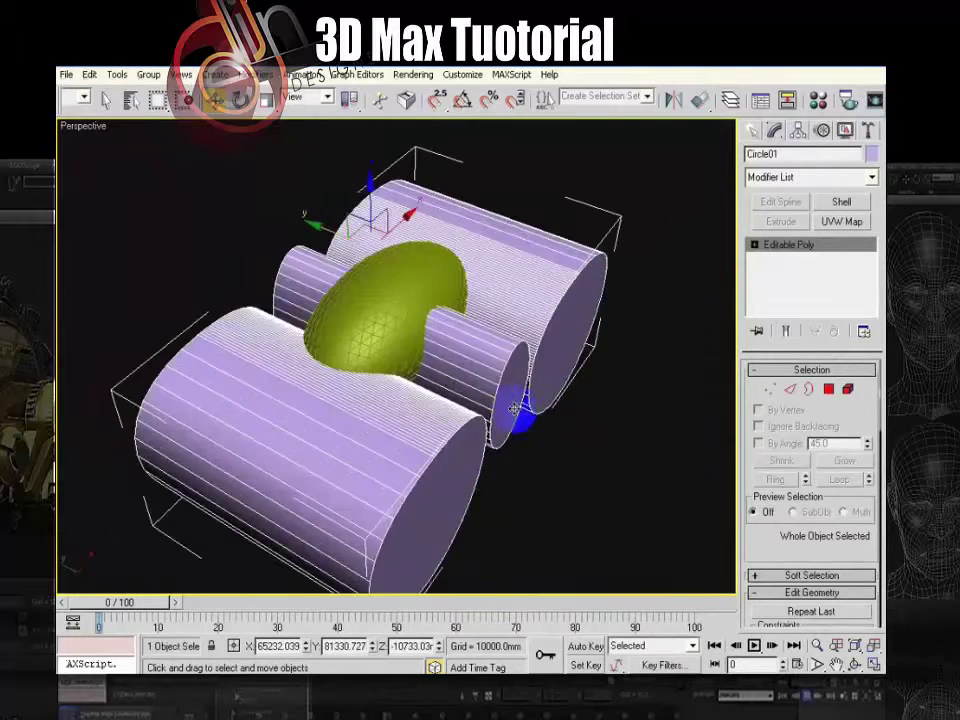
click(623, 468)
Convert the FFD-shaped dome GeoSphere01 to an Editable Poly
click(390, 290)
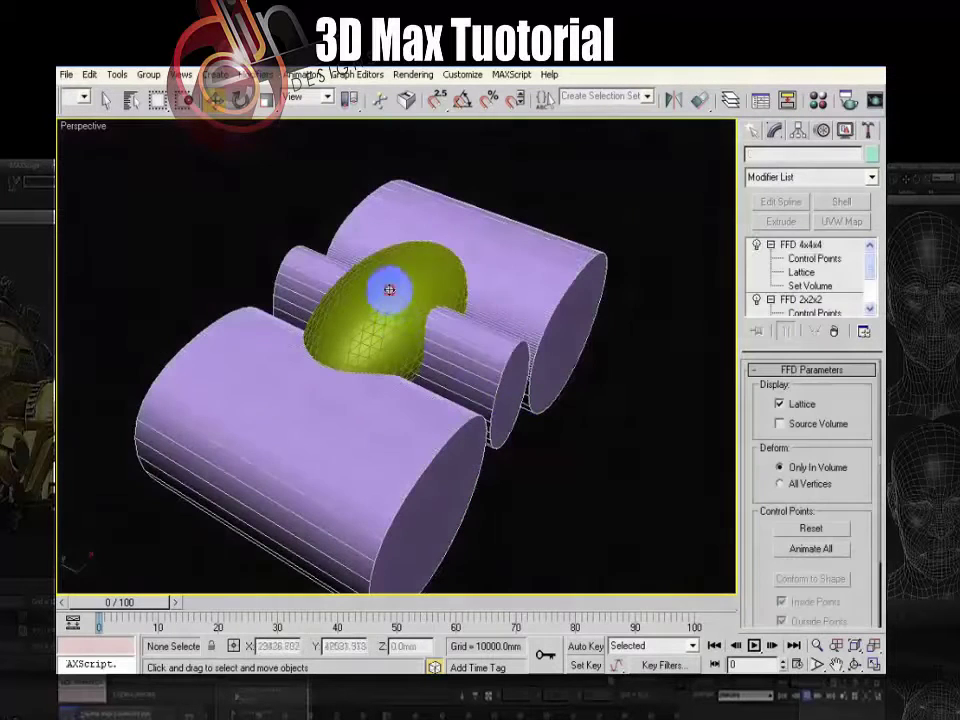
click(753, 131)
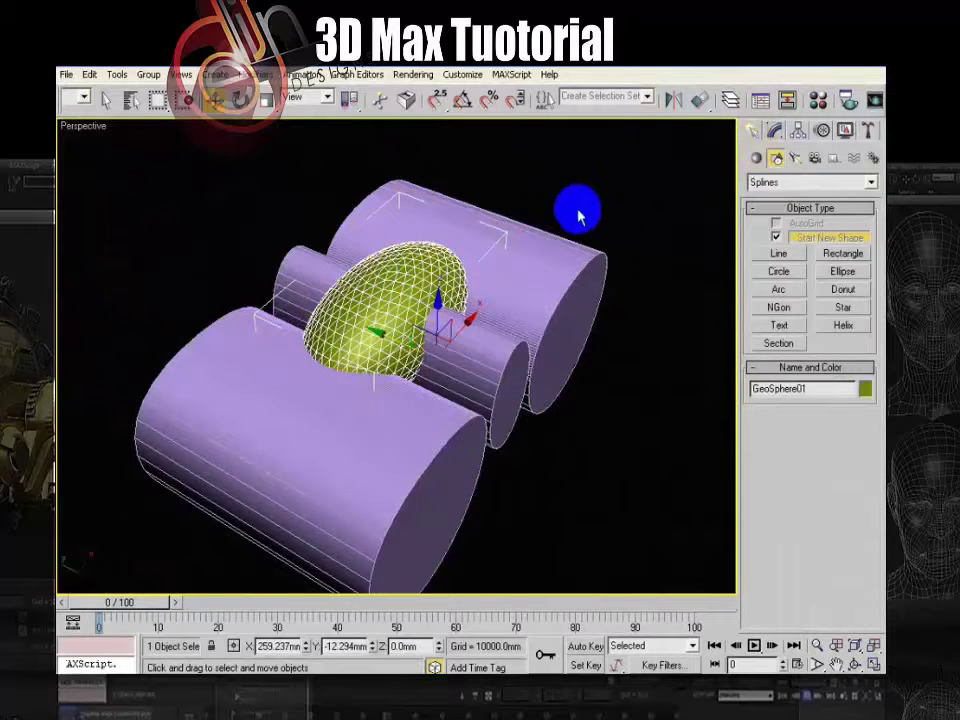
right_click(396, 266)
mouse_move(450, 422)
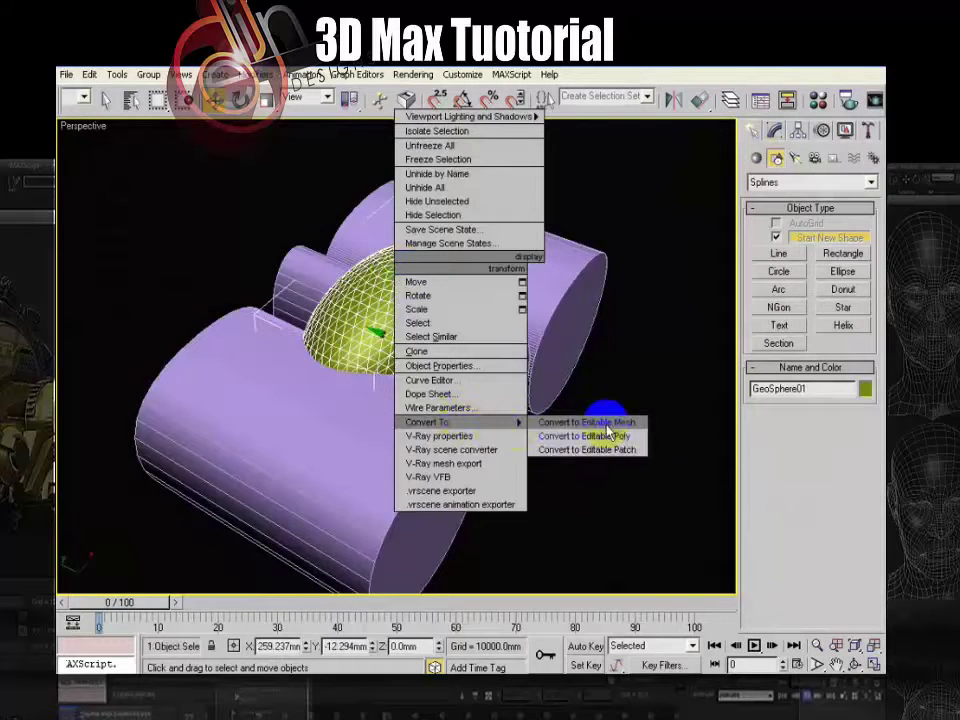
click(609, 436)
click(665, 263)
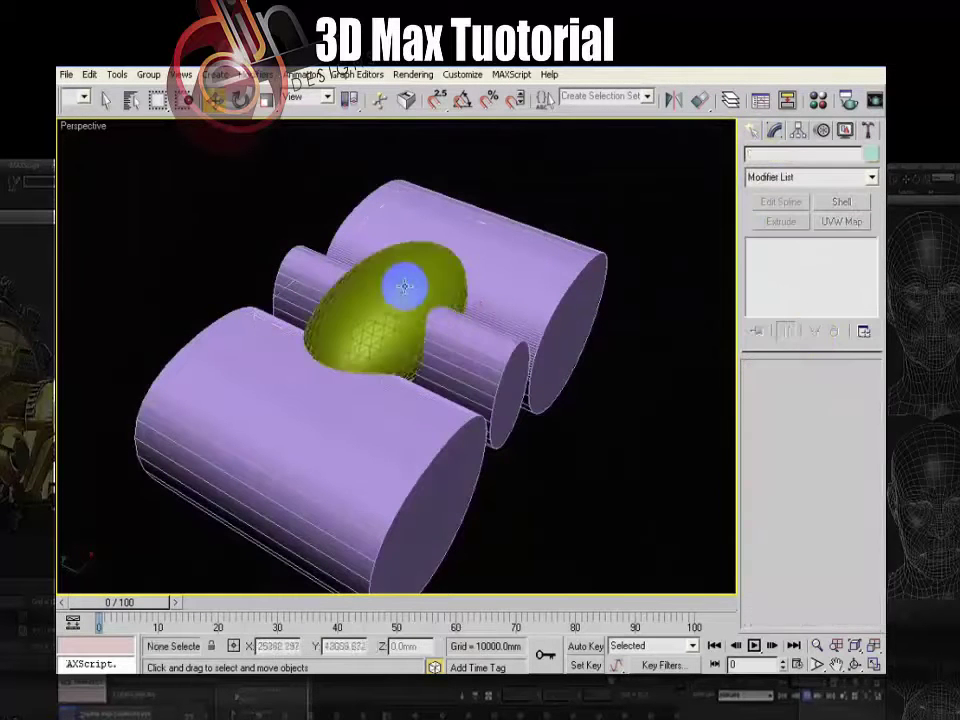
Subtract the attached cylinders from the dome with a Boolean compound object, using Subtraction (A-B)
click(402, 286)
click(755, 134)
click(755, 159)
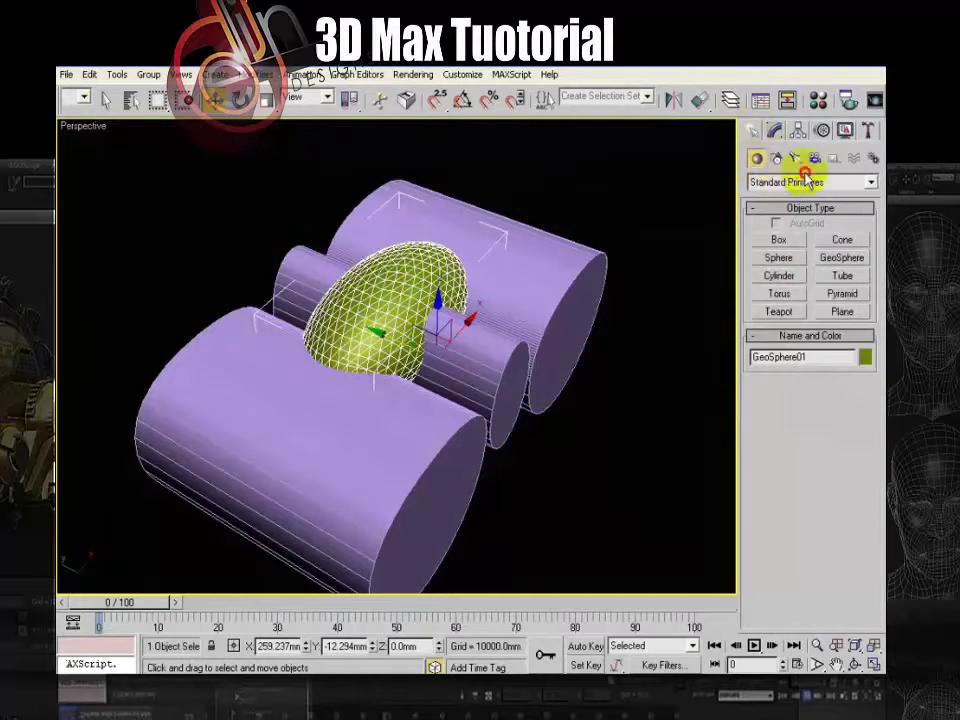
click(810, 182)
click(804, 216)
click(790, 295)
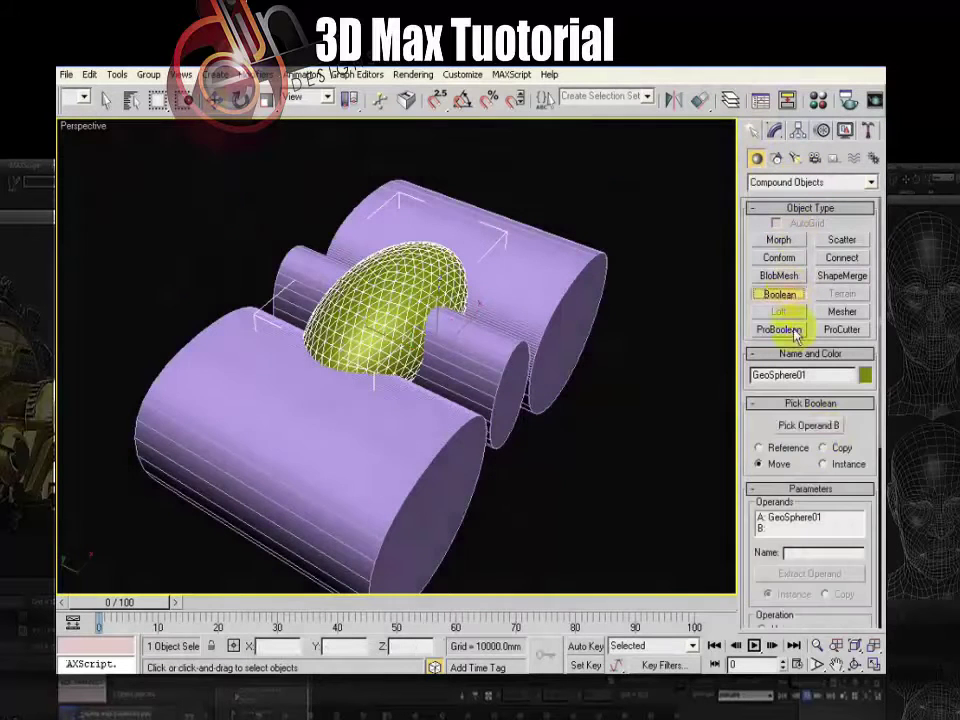
click(545, 294)
click(634, 411)
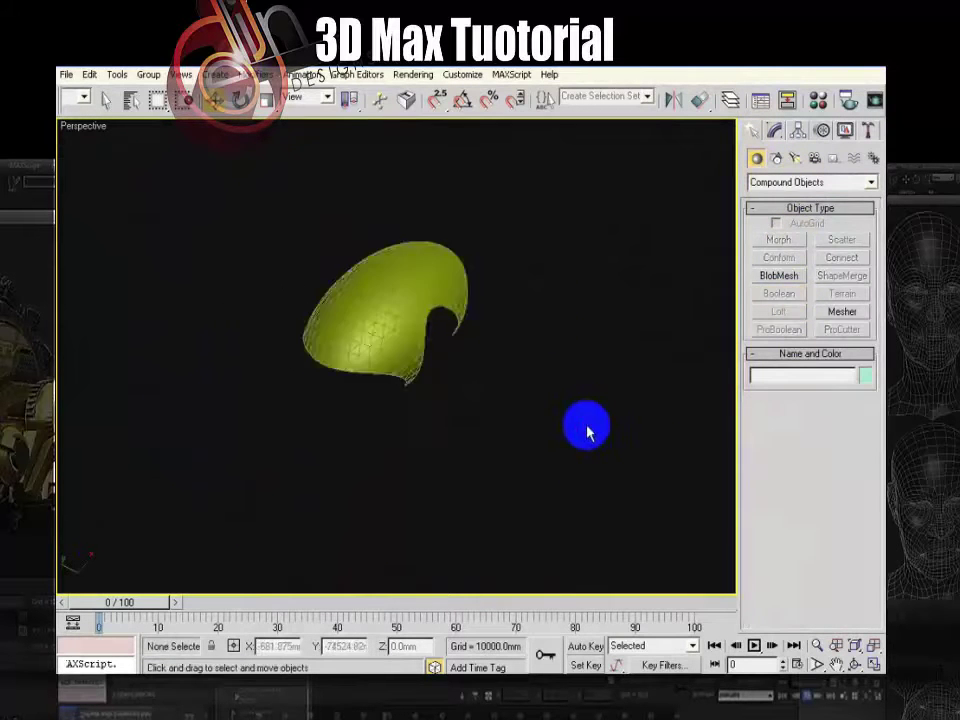
Clone the cut dome straight upward along Z as a single independent copy named GeoSphere02
scroll(548, 416, up, 4)
alt+middle_drag(500, 407, 354, 287)
scroll(343, 318, down, 5)
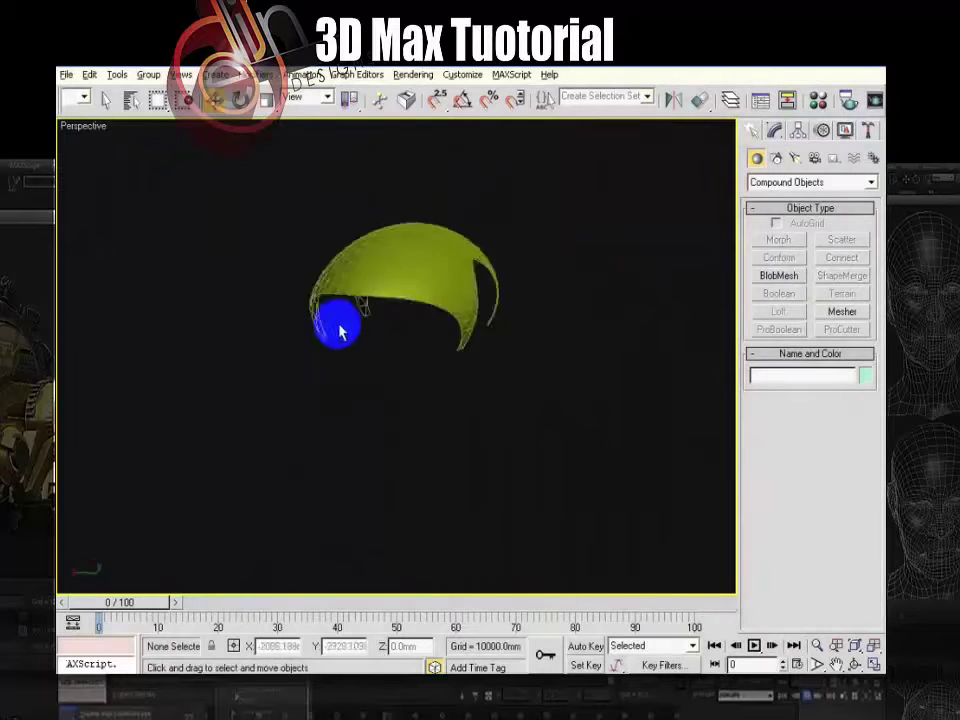
alt+middle_drag(339, 330, 576, 358)
scroll(520, 314, up, 3)
alt+middle_drag(514, 308, 424, 315)
click(431, 274)
scroll(424, 315, down, 5)
shift+drag(367, 353, 368, 220)
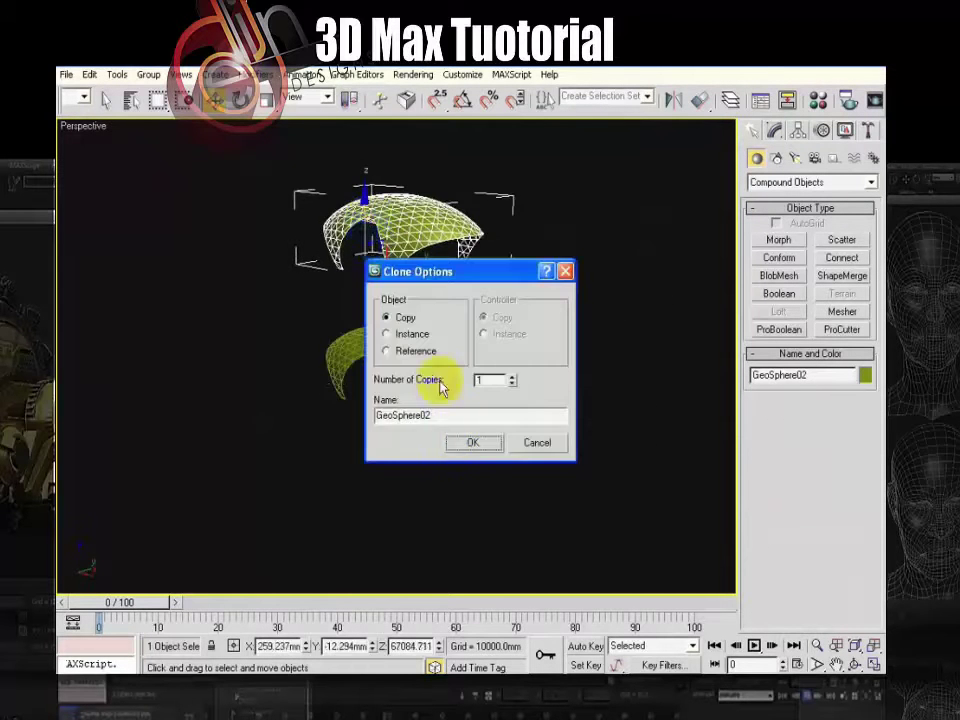
click(460, 446)
click(490, 377)
Examine the original dome and its raised copy from several angles, comparing their arched openings and triangulated mesh
scroll(490, 376, up, 3)
alt+middle_drag(441, 364, 471, 364)
click(450, 354)
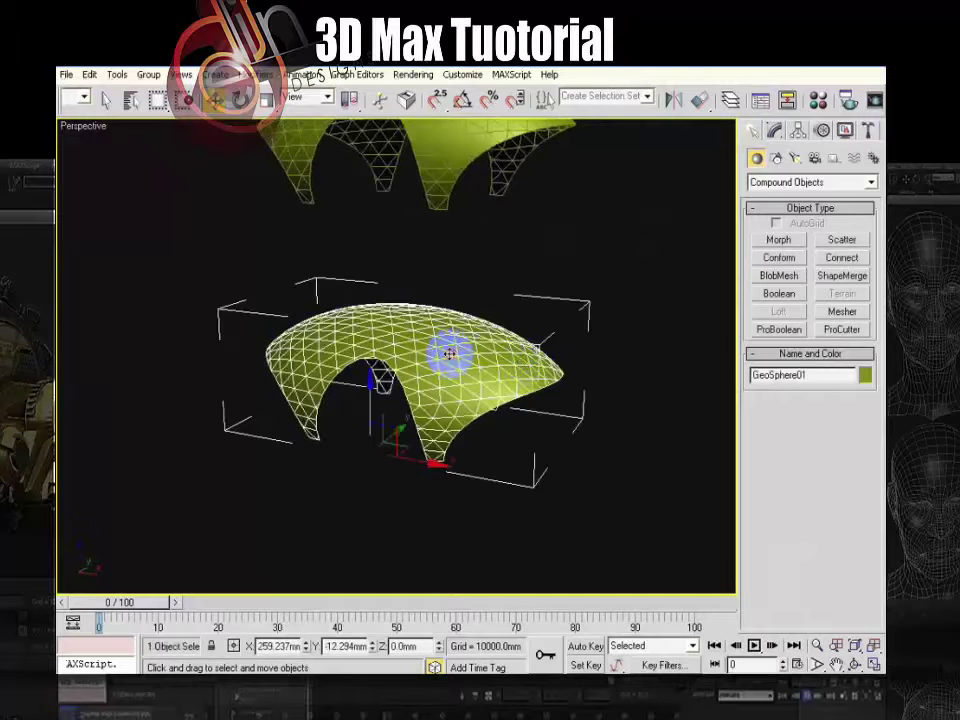
alt+middle_drag(539, 408, 505, 407)
click(597, 337)
scroll(452, 375, down, 3)
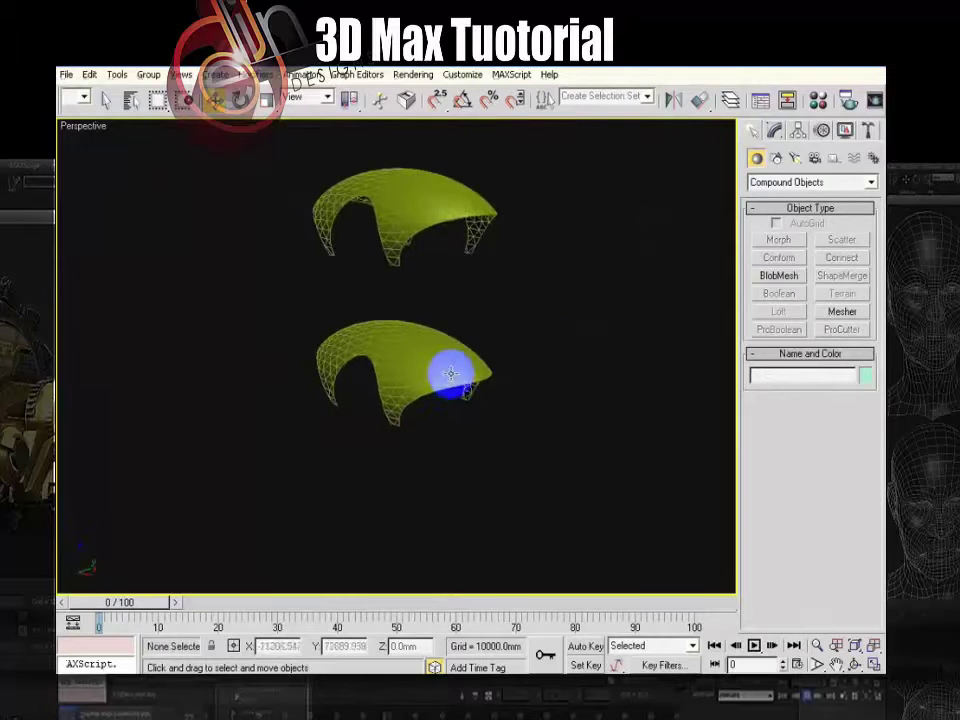
alt+middle_drag(452, 375, 463, 416)
click(421, 228)
click(551, 358)
scroll(426, 379, up, 3)
click(426, 379)
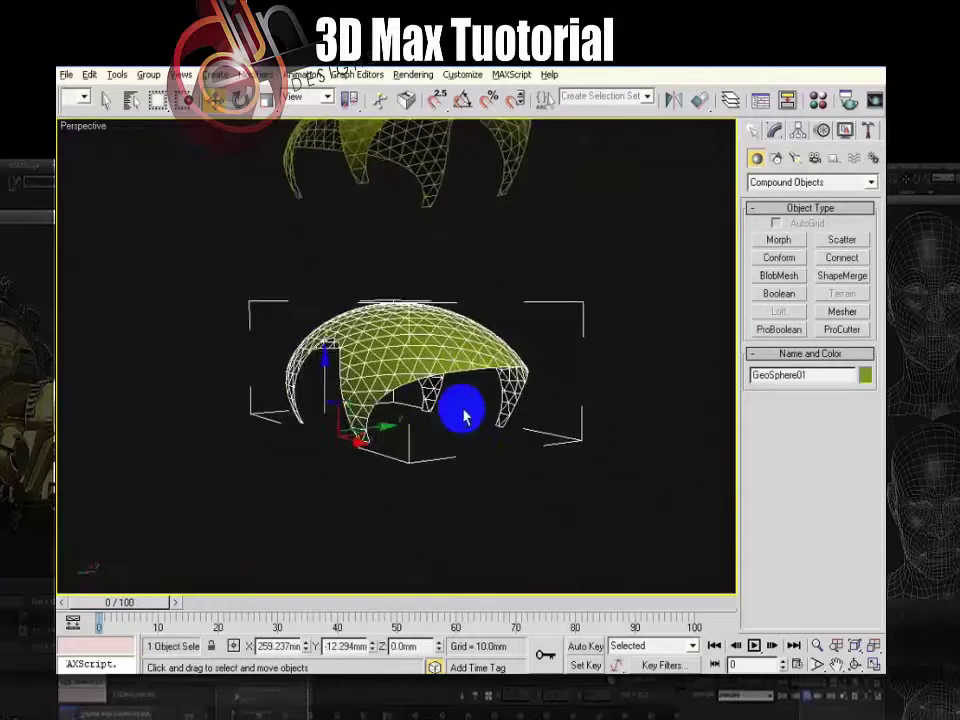
scroll(436, 370, up, 3)
middle_drag(436, 370, 383, 350)
scroll(548, 281, down, 4)
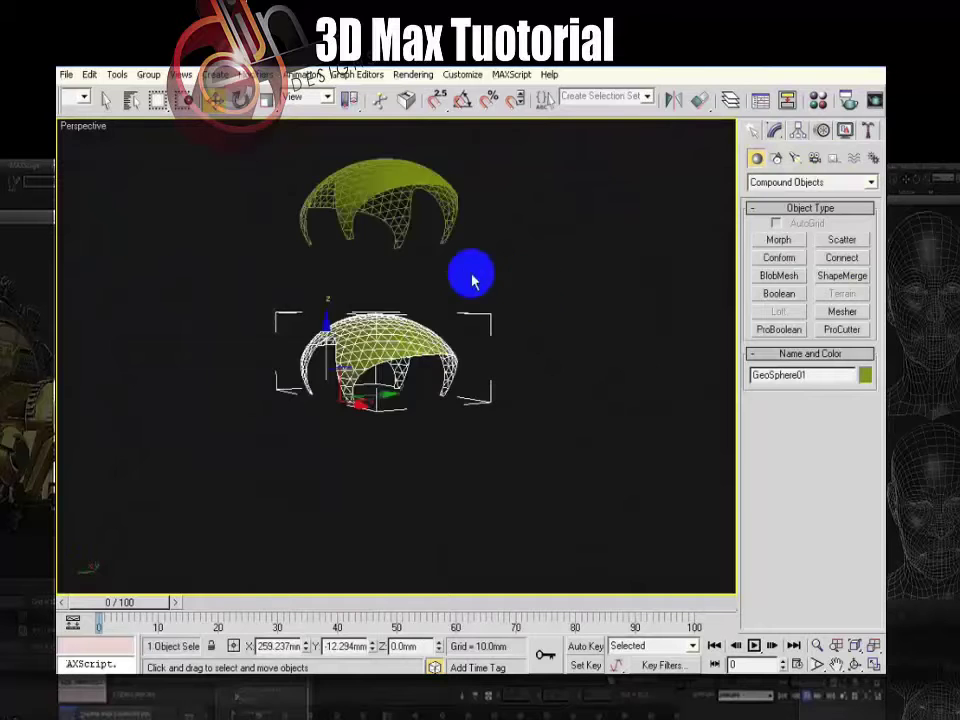
alt+middle_drag(474, 281, 405, 313)
middle_drag(405, 313, 493, 351)
click(589, 336)
scroll(548, 312, up, 2)
middle_drag(548, 312, 437, 359)
click(340, 209)
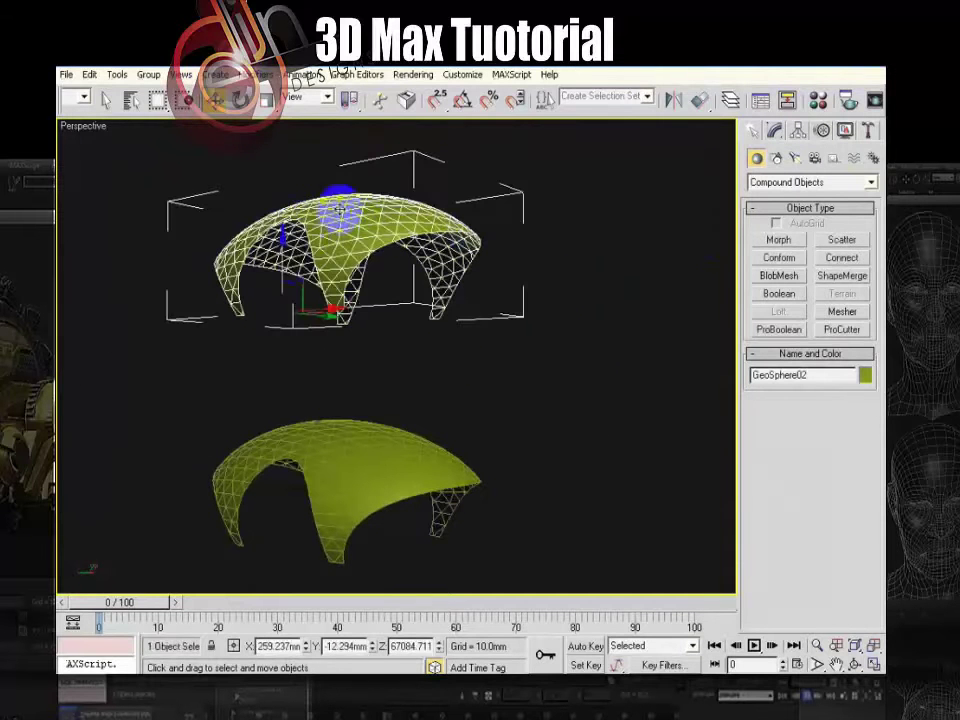
middle_drag(458, 463, 394, 364)
scroll(450, 407, up, 3)
click(399, 350)
click(550, 250)
scroll(525, 243, down, 3)
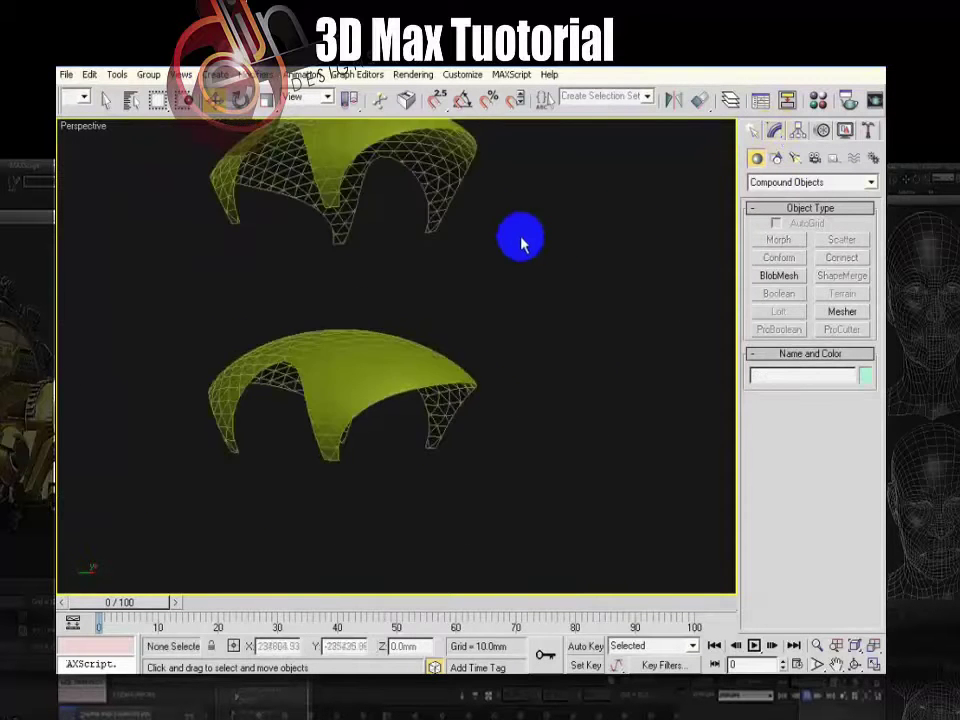
middle_drag(435, 214, 427, 248)
Add a Shell modifier to the lower dome and set its inner amount to 1000 mm
click(402, 393)
click(775, 133)
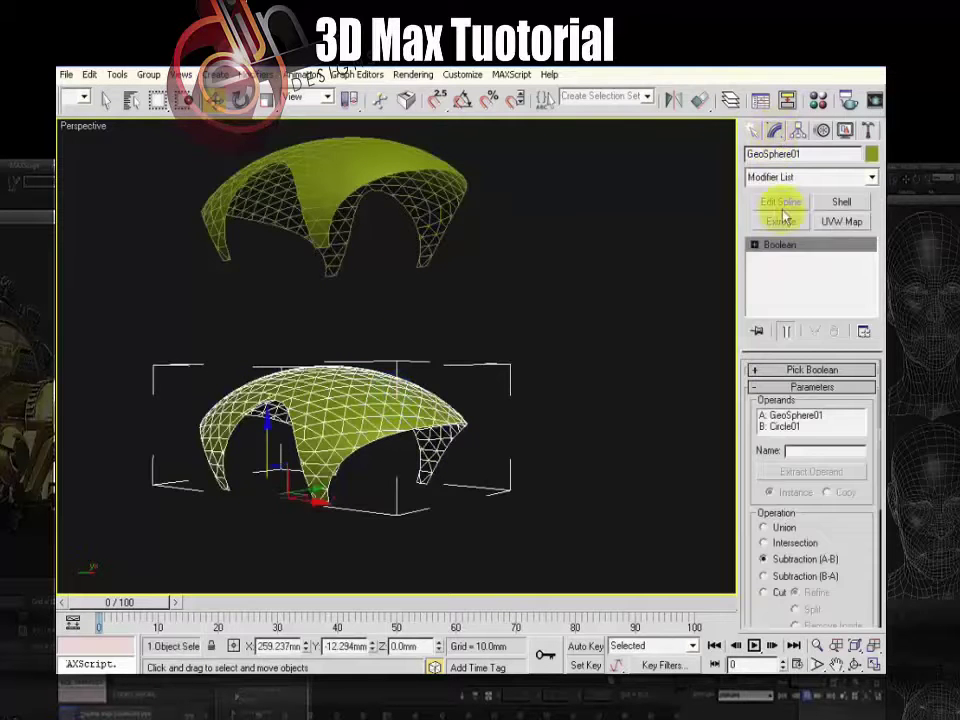
click(841, 203)
middle_drag(547, 449, 452, 397)
scroll(530, 395, up, 4)
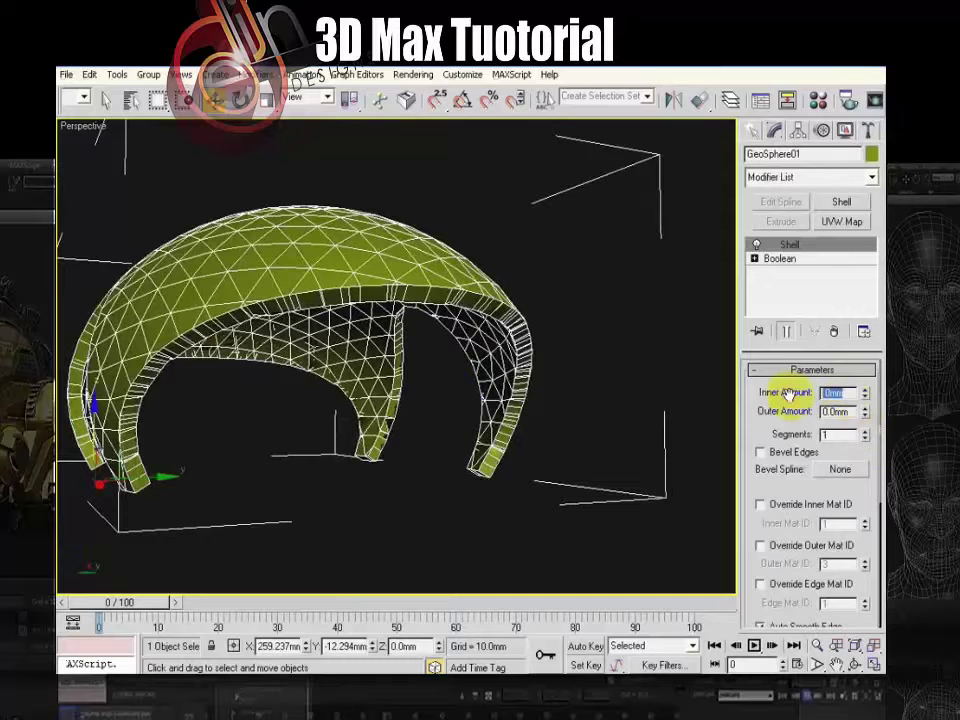
key(Return)
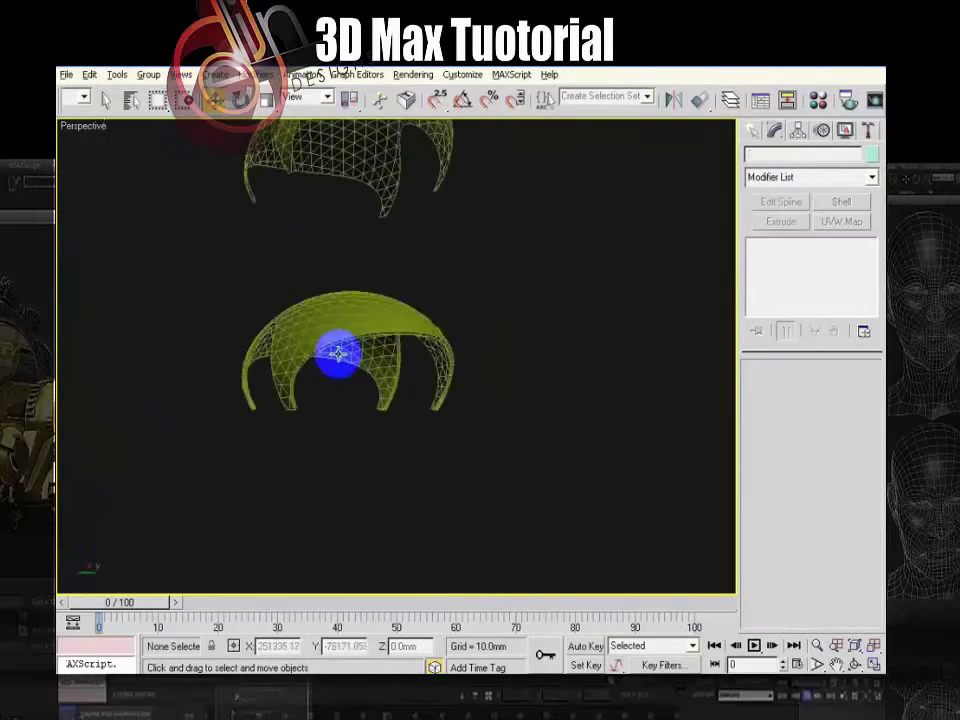
Lower the upper dome copy along Z to about 44654 mm, closer to the original dome
alt+middle_drag(339, 354, 484, 208)
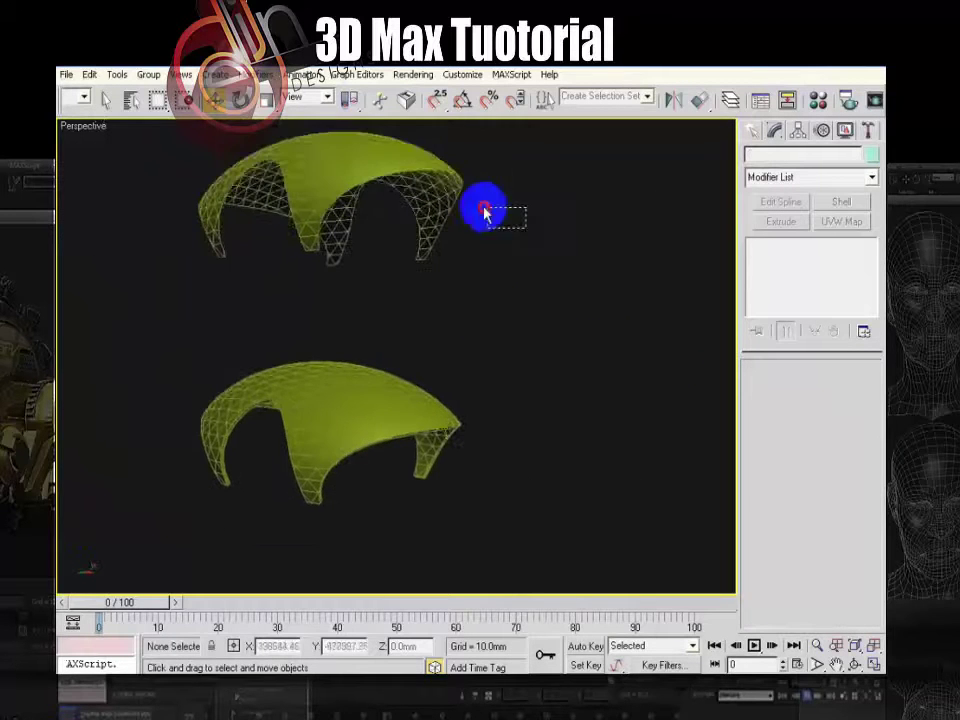
click(365, 275)
drag(280, 238, 282, 310)
scroll(500, 470, up, 3)
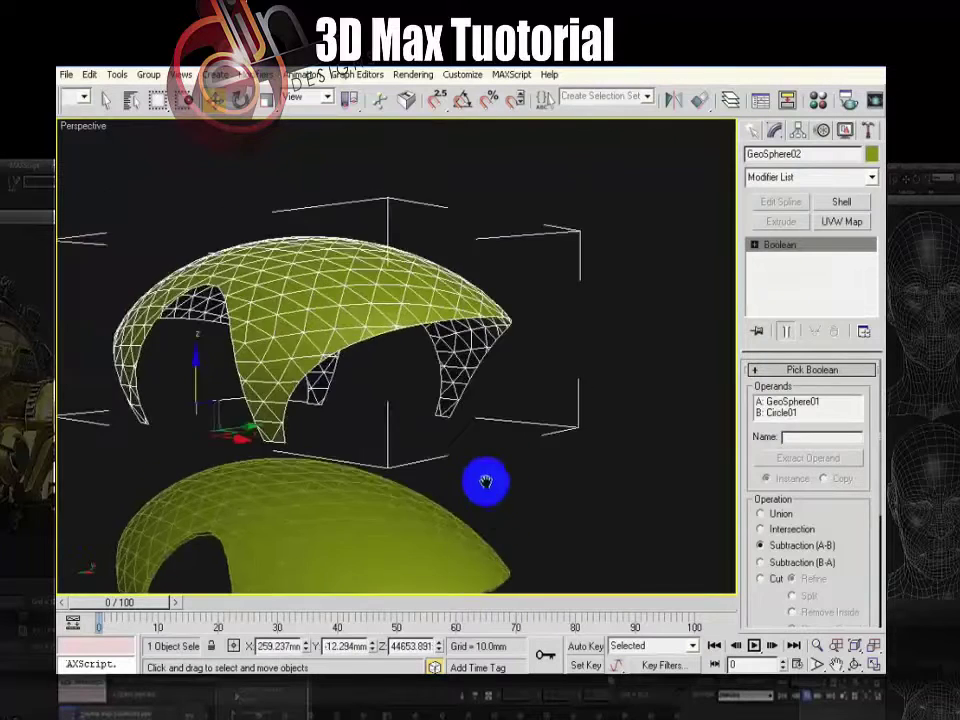
Add a Lattice modifier above the Shell on the lower dome GeoSphere01
alt+middle_drag(484, 484, 490, 355)
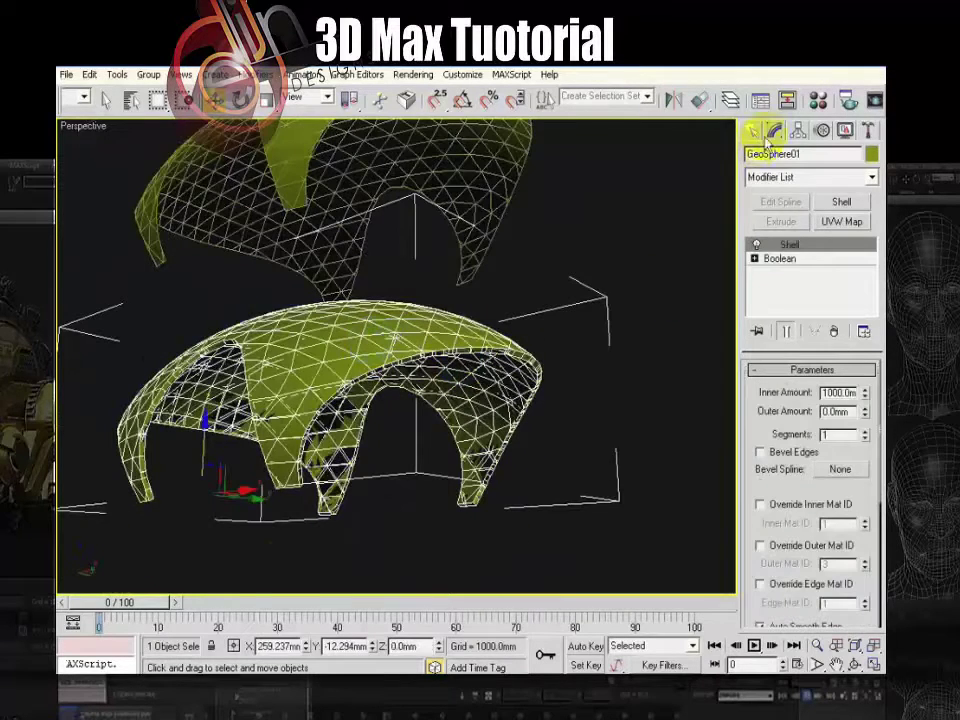
click(872, 178)
key(l)
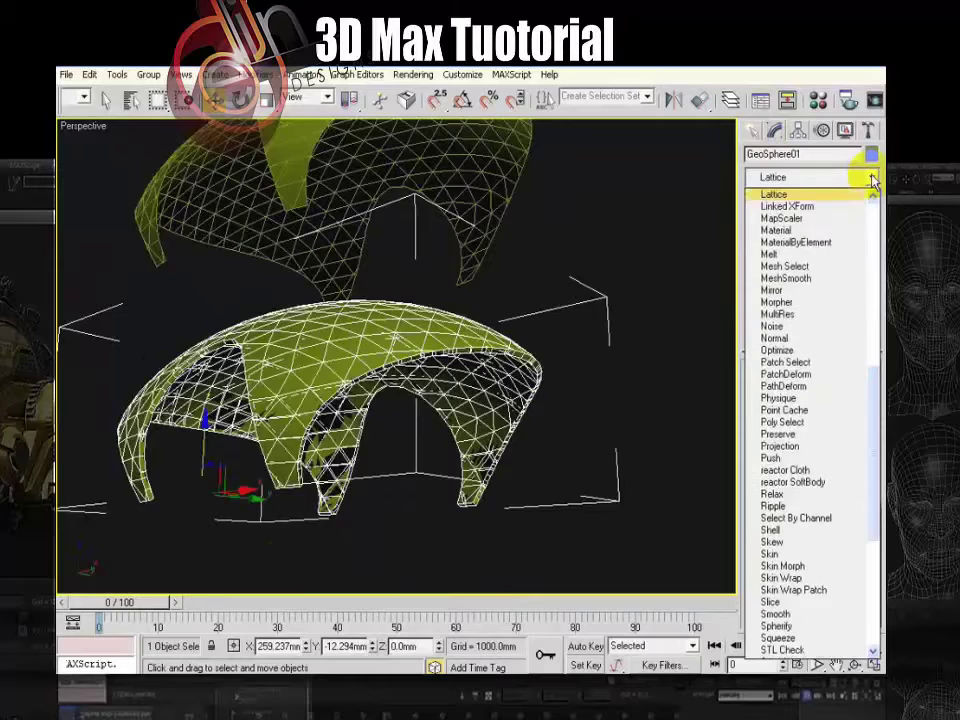
key(Return)
alt+middle_drag(496, 374, 495, 409)
scroll(468, 392, up, 5)
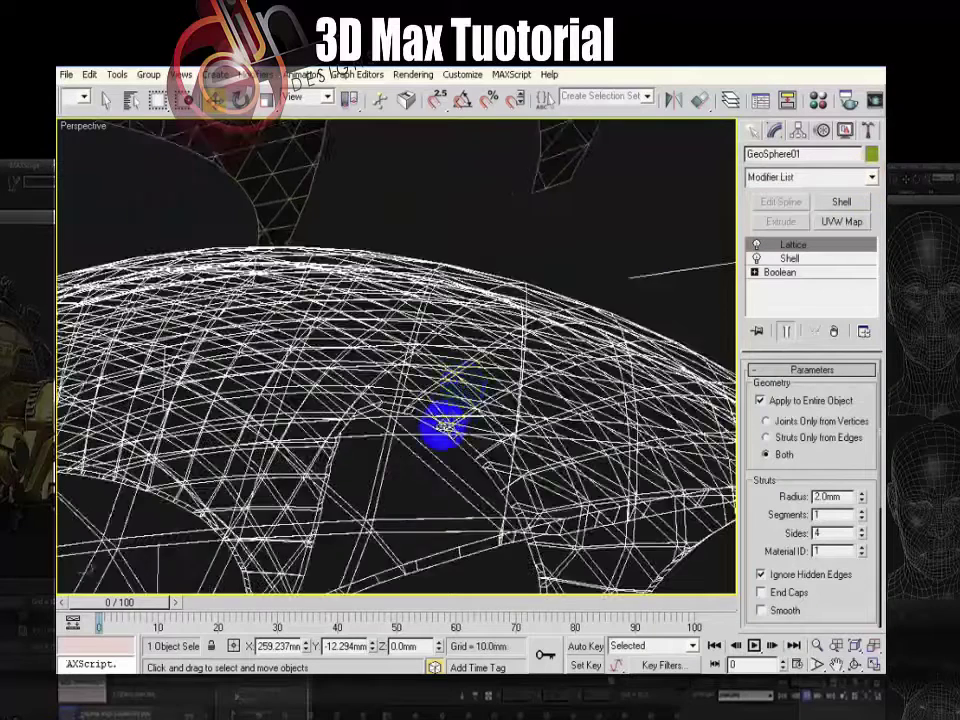
scroll(446, 412, down, 3)
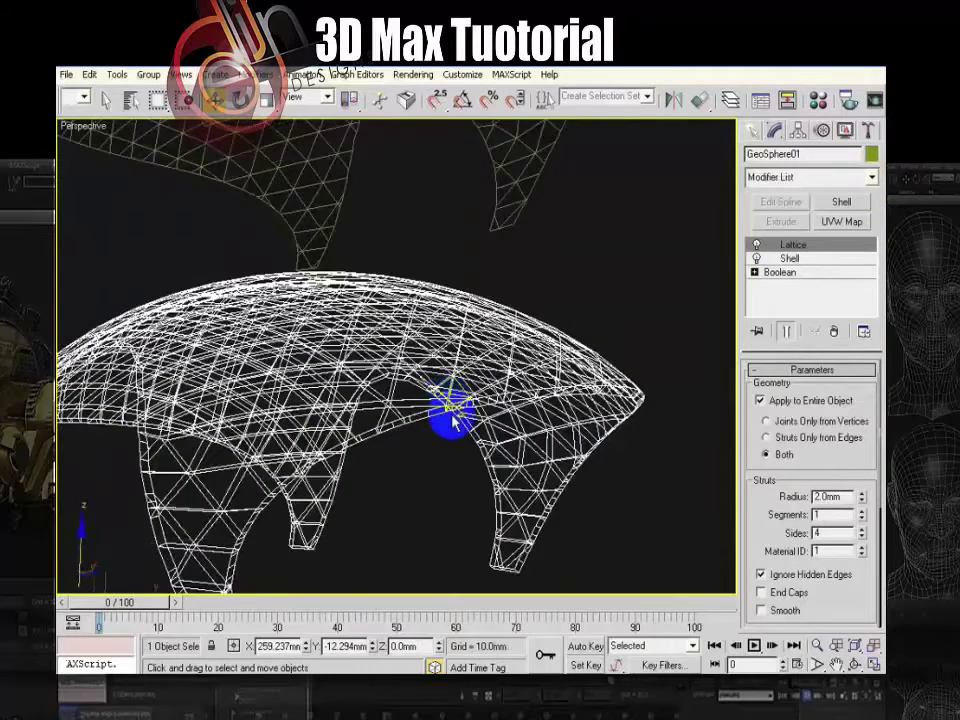
Set the Lattice strut radius on GeoSphere01 to 200 mm and display the dome shaded
key(F3)
key(F3)
key(F3)
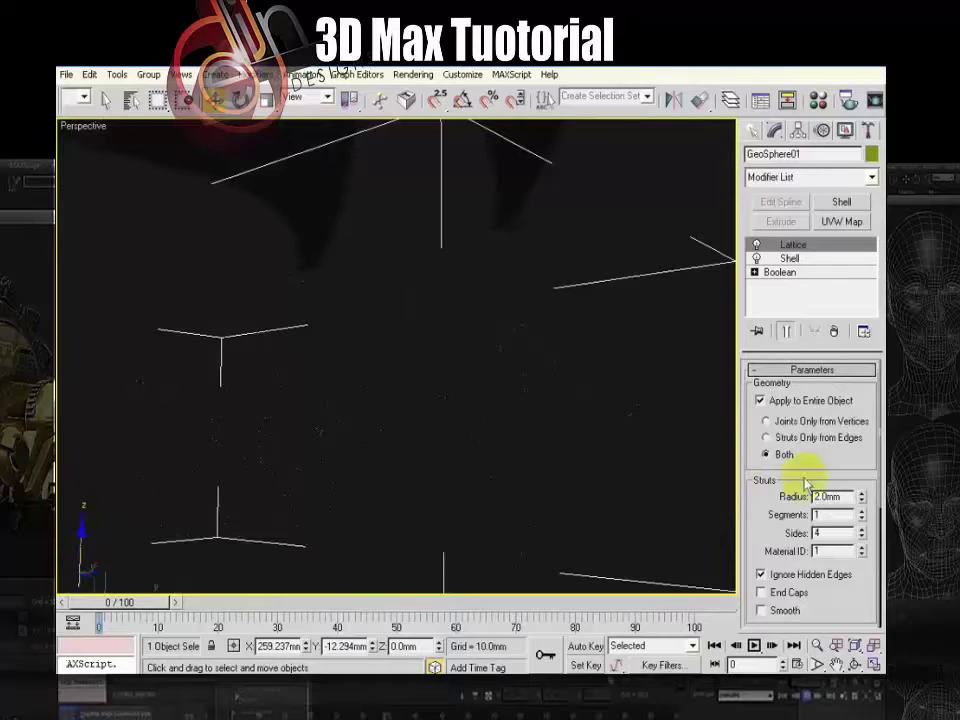
text(20)
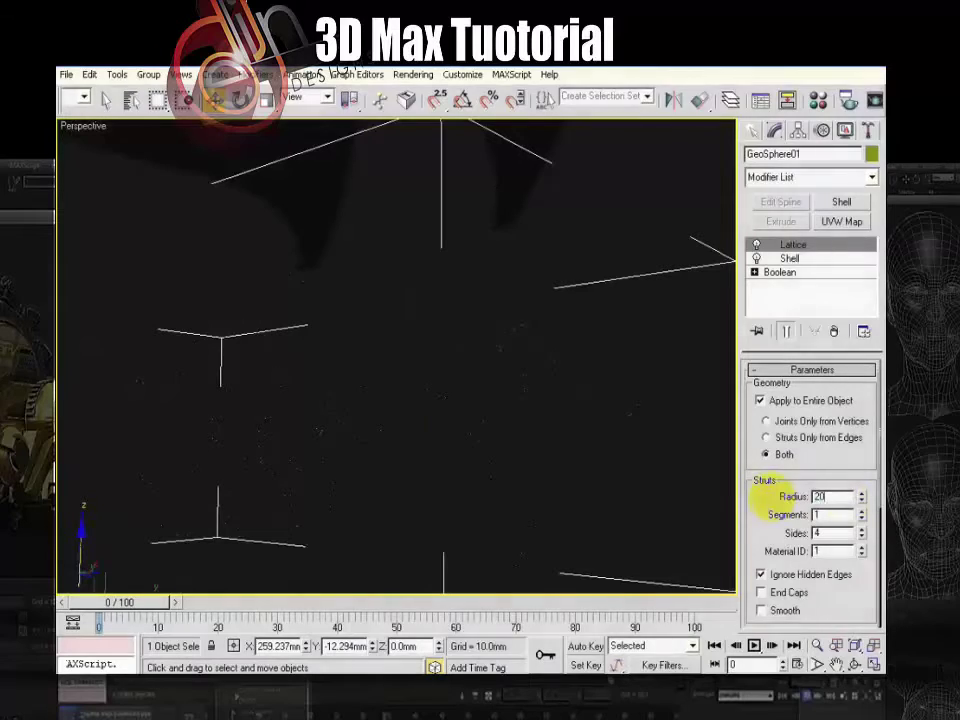
text(0)
key(Return)
alt+middle_drag(572, 476, 482, 398)
scroll(551, 459, down, 5)
scroll(461, 458, up, 5)
scroll(799, 485, down, 1)
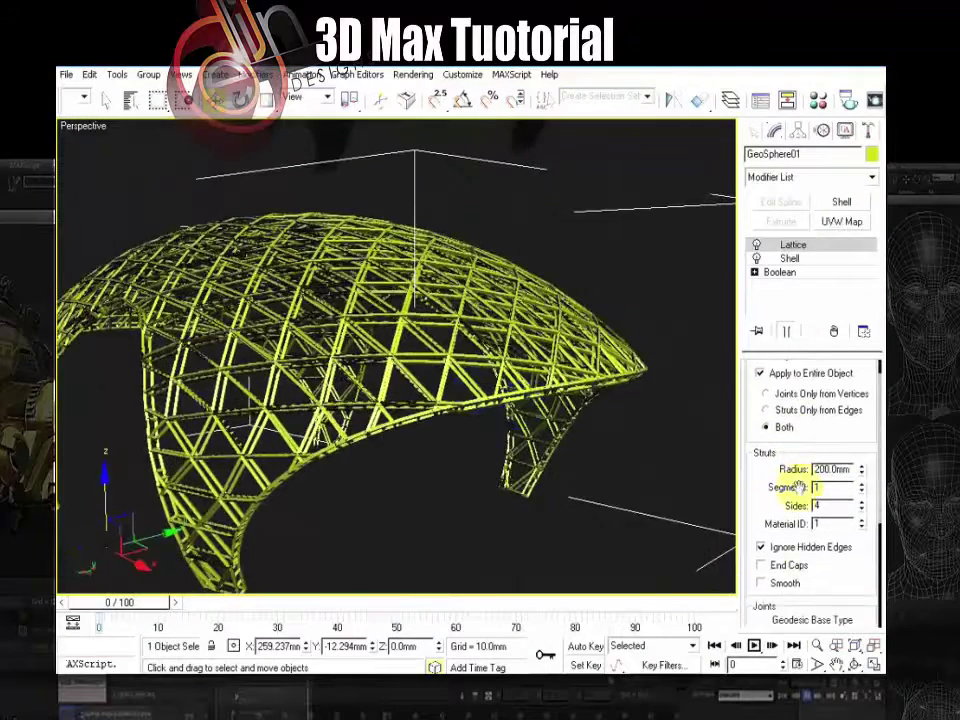
Try including hidden edges in the GeoSphere01 lattice, restore Ignore Hidden Edges, and examine the strut pattern
click(761, 548)
click(761, 548)
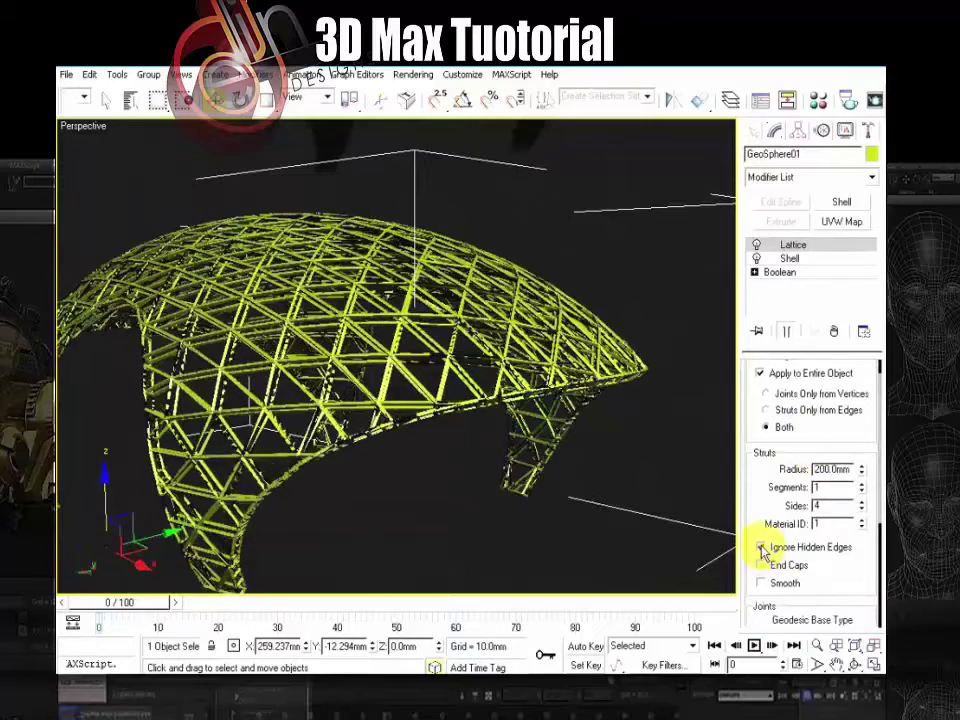
alt+middle_drag(460, 460, 583, 426)
scroll(420, 385, down, 3)
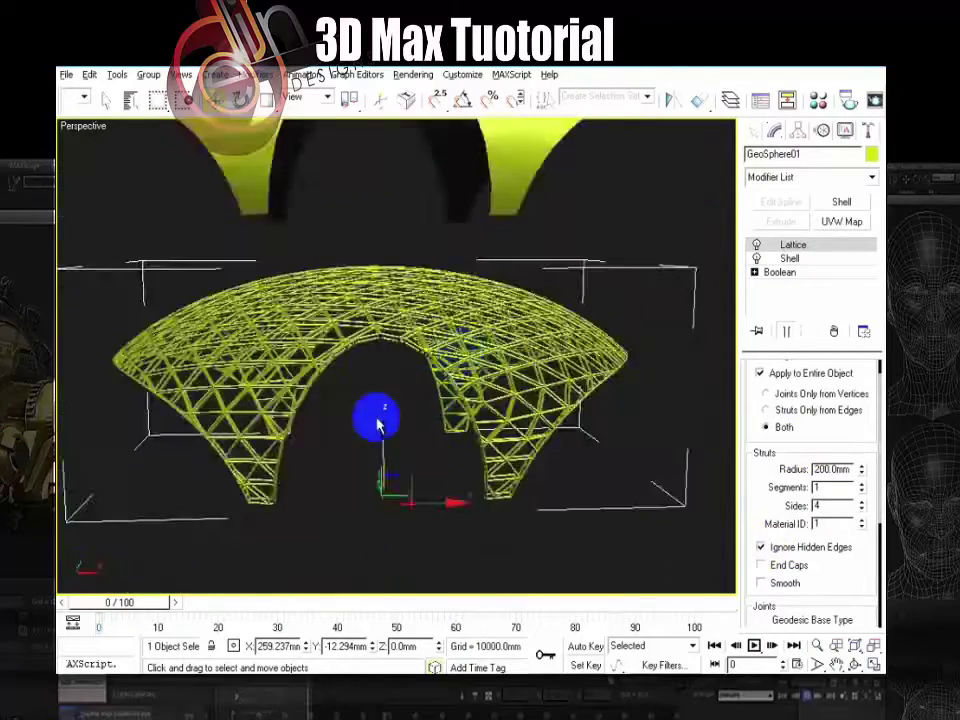
alt+middle_drag(378, 421, 500, 390)
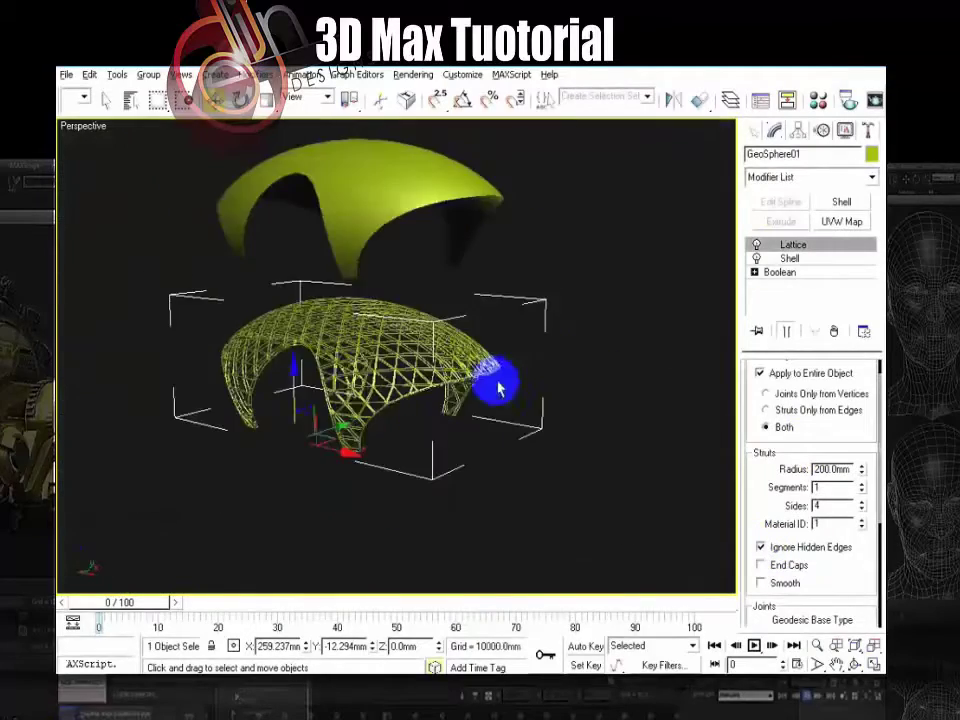
Align the solid dome GeoSphere02 to the lattice dome GeoSphere01, matching centers on the X, Y and Z positions
click(753, 132)
click(560, 197)
middle_drag(546, 191, 525, 217)
click(380, 230)
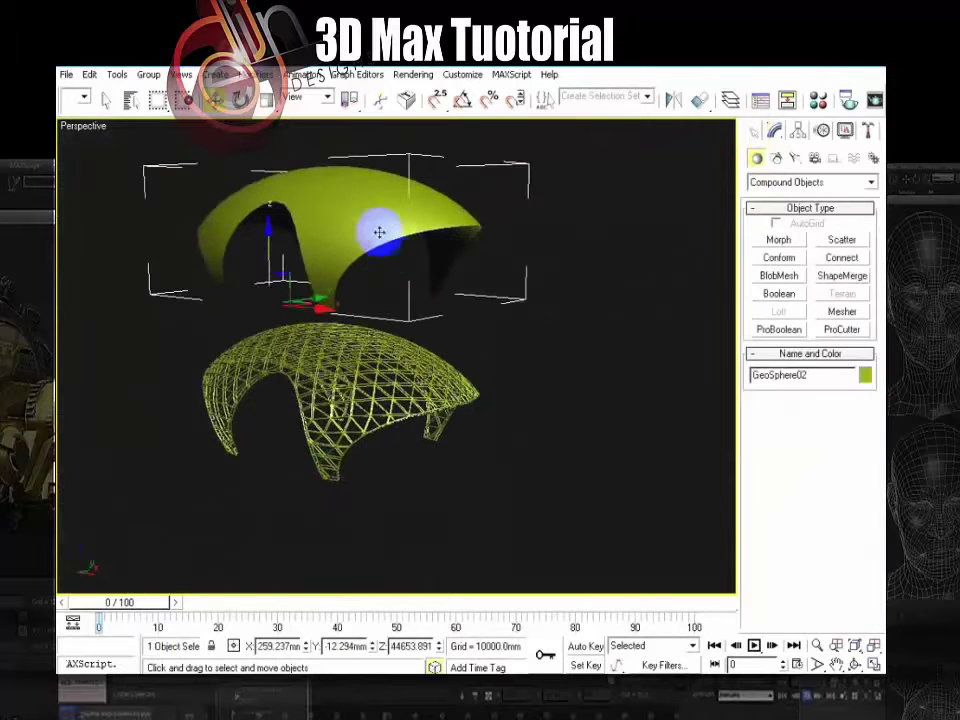
middle_drag(357, 220, 379, 218)
key(alt+a)
click(370, 355)
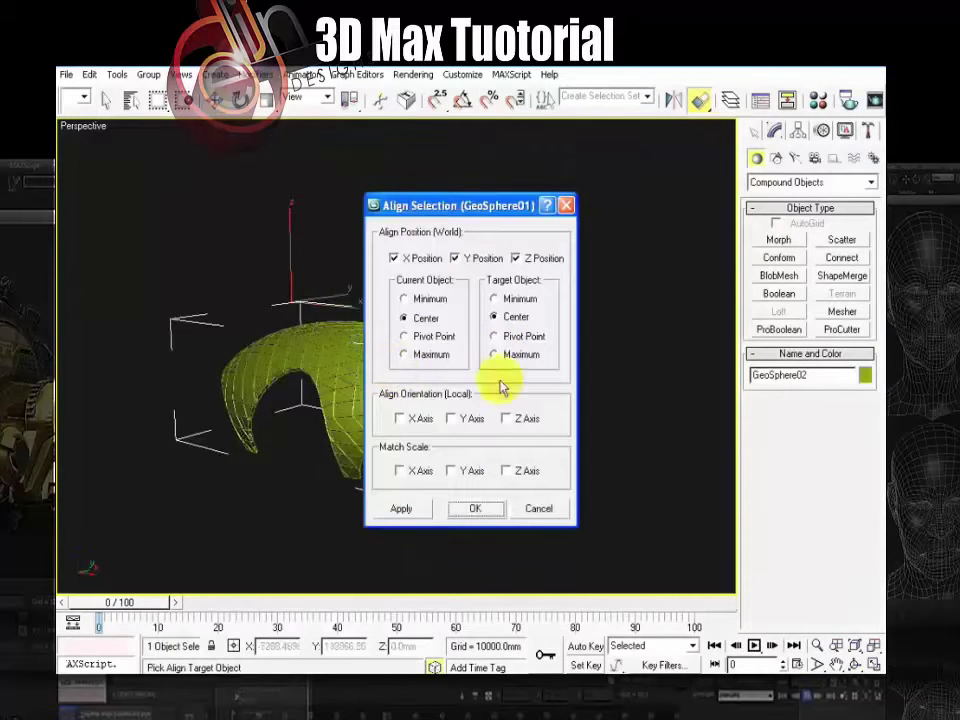
click(468, 505)
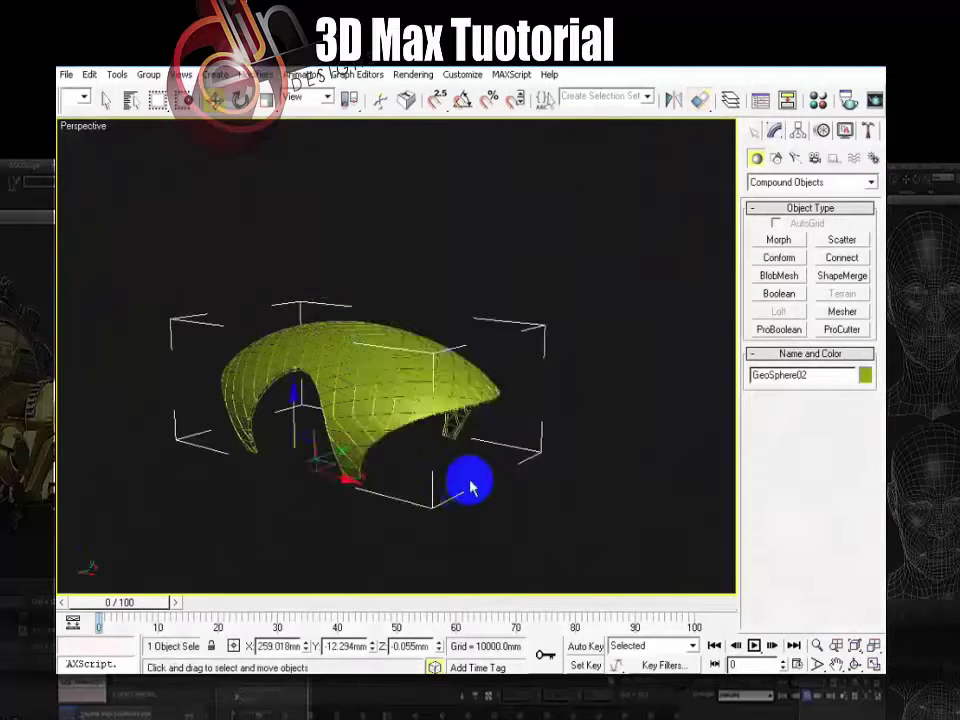
scroll(470, 487, up, 5)
middle_drag(470, 487, 472, 346)
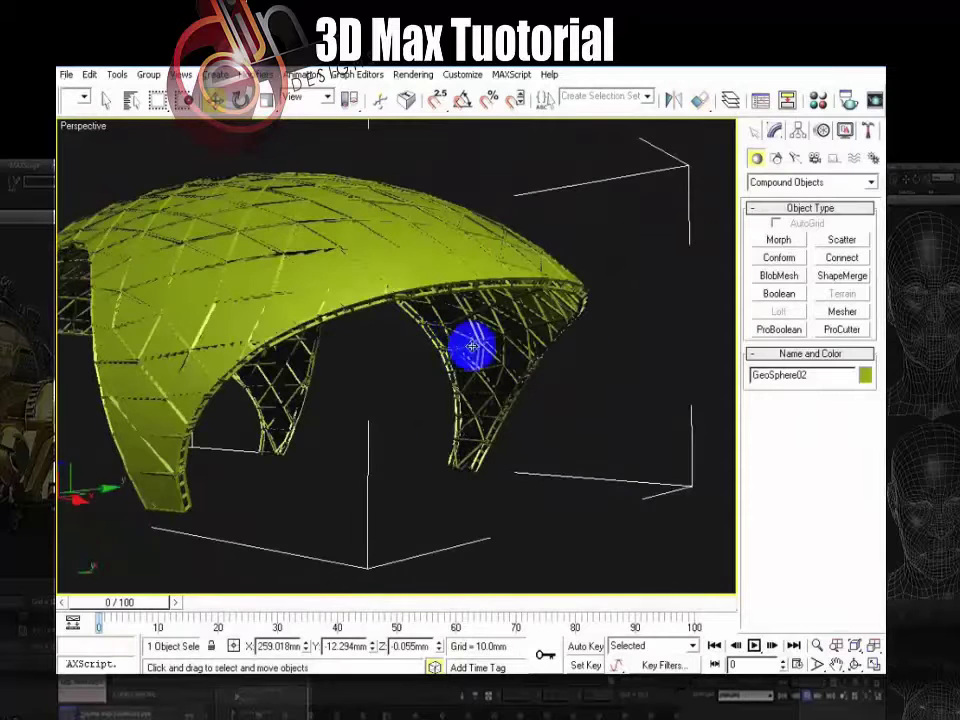
Convert the Boolean dome GeoSphere02 to an Editable Poly
click(775, 132)
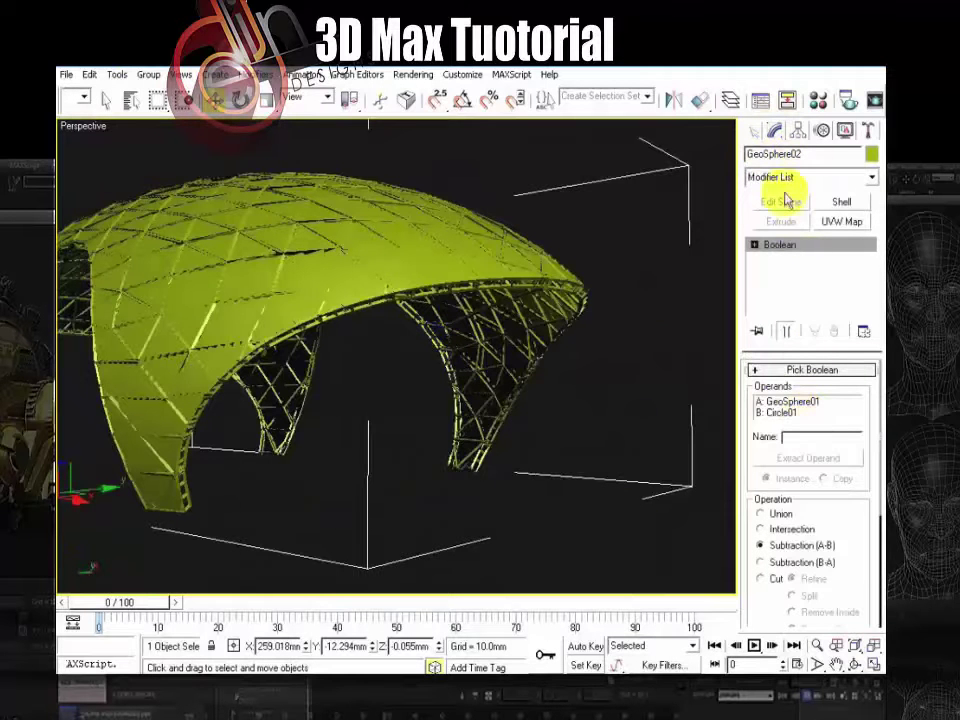
right_click(476, 248)
click(698, 415)
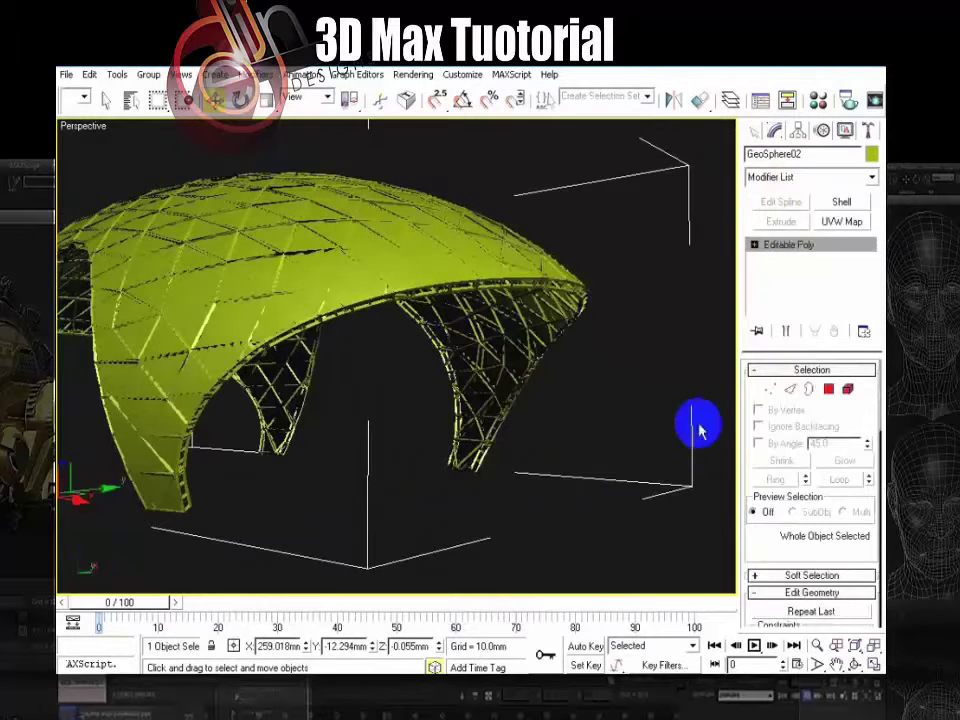
Add a Shell modifier to GeoSphere02 with an inner amount of 0 mm and an outer amount of 200 mm
click(847, 204)
middle_drag(617, 302, 617, 330)
scroll(452, 360, up, 4)
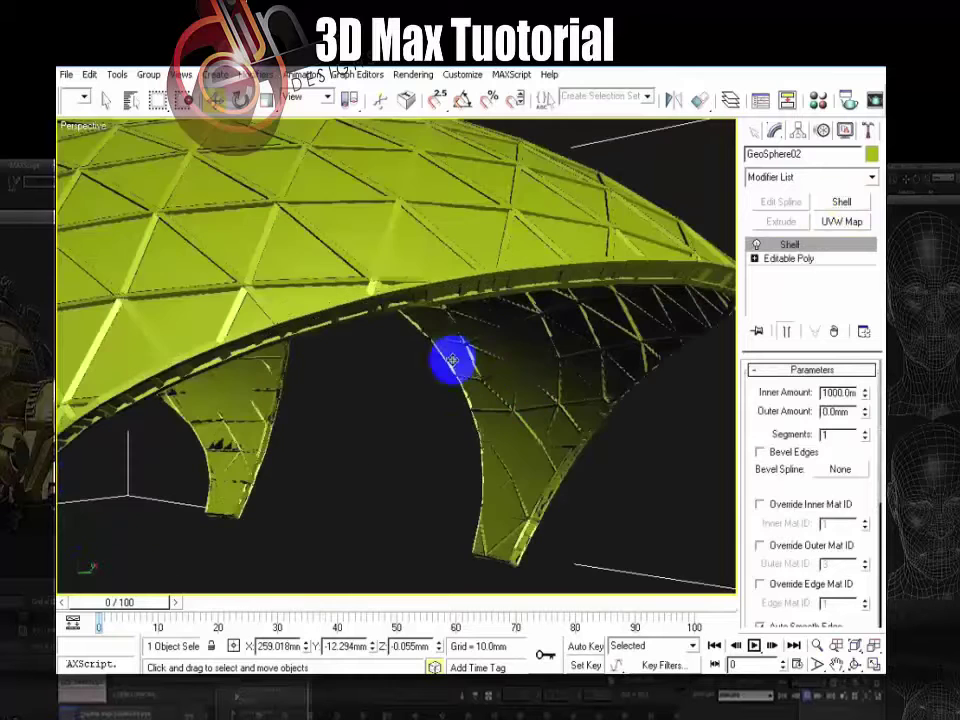
drag(851, 395, 795, 389)
text(500)
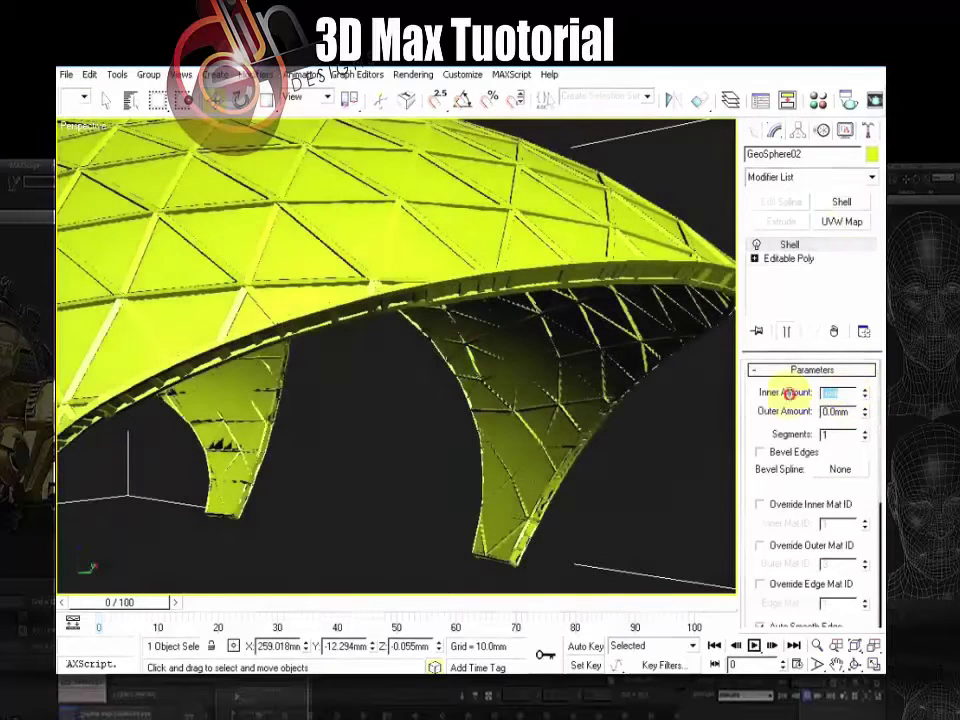
key(Return)
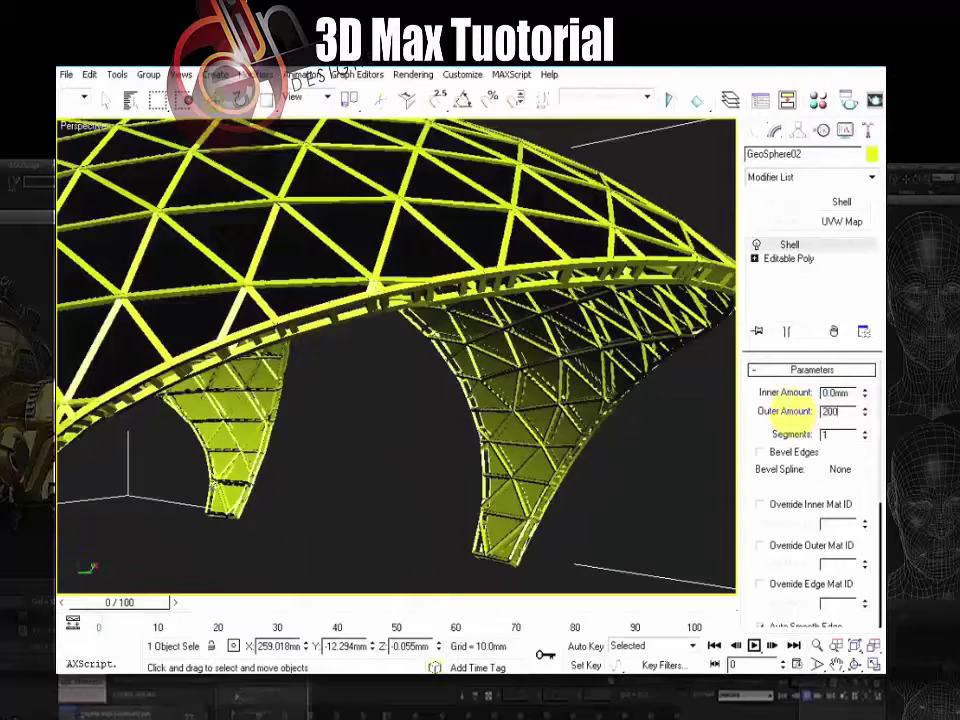
key(Return)
Examine the overlapping shell and lattice domes from several angles in wireframe and shaded display, checking how the surfaces meet
scroll(619, 348, down, 5)
click(602, 440)
alt+middle_drag(602, 440, 298, 461)
scroll(484, 372, up, 3)
mouse_move(484, 372)
alt+middle_down()
mouse_move(414, 347)
mouse_move(490, 343)
mouse_move(454, 411)
mouse_move(309, 371)
mouse_move(324, 362)
mouse_move(308, 350)
alt+middle_up()
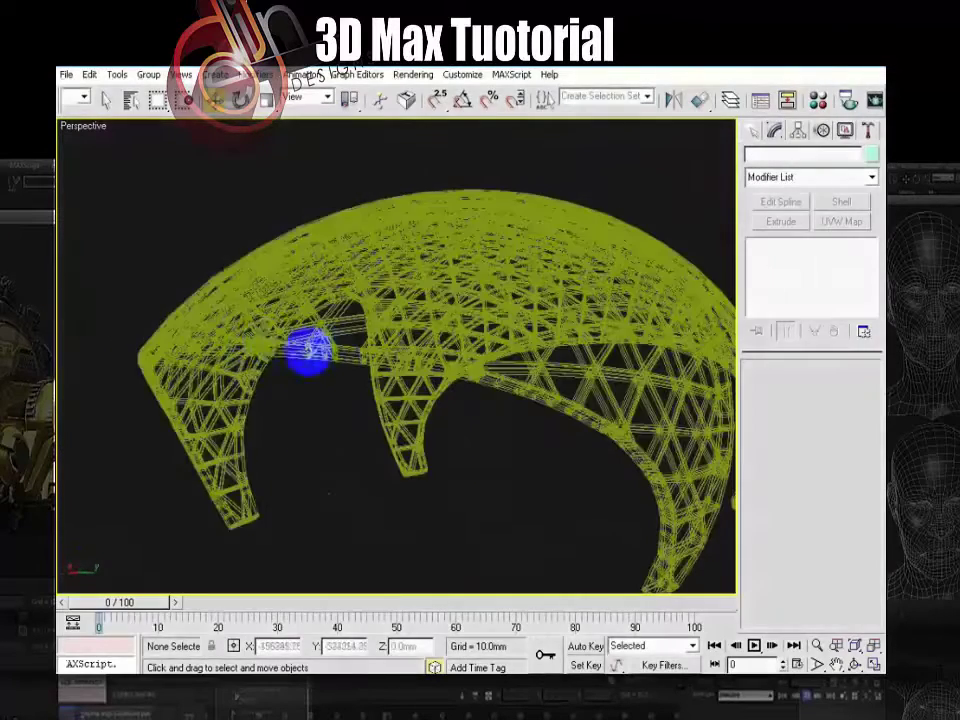
key(F3)
click(251, 311)
key(F3)
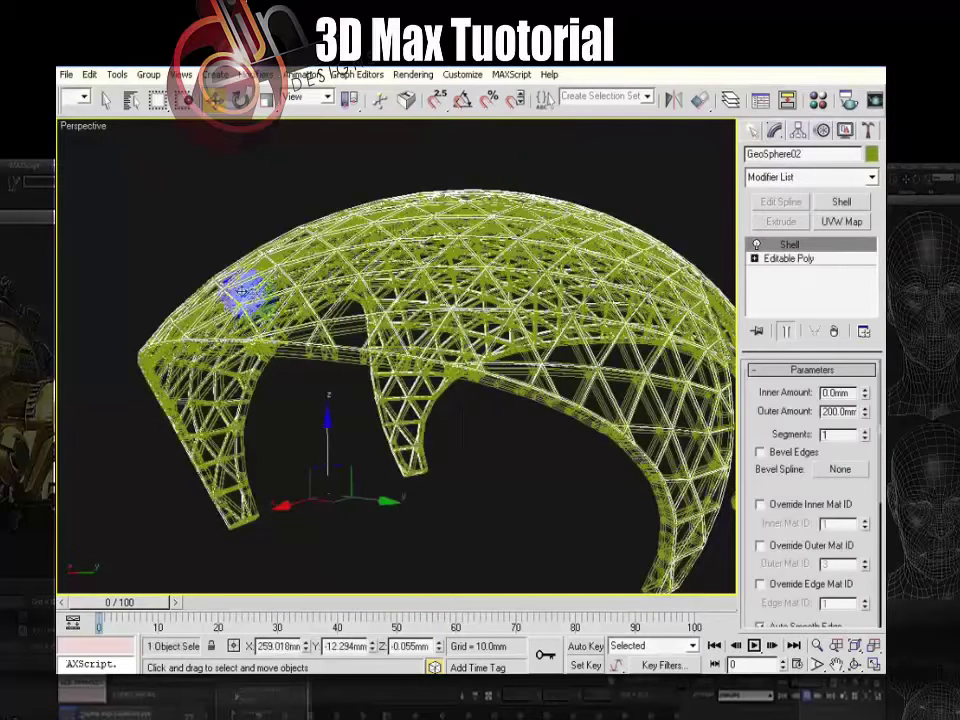
key(F3)
click(115, 388)
scroll(191, 300, up, 2)
click(177, 245)
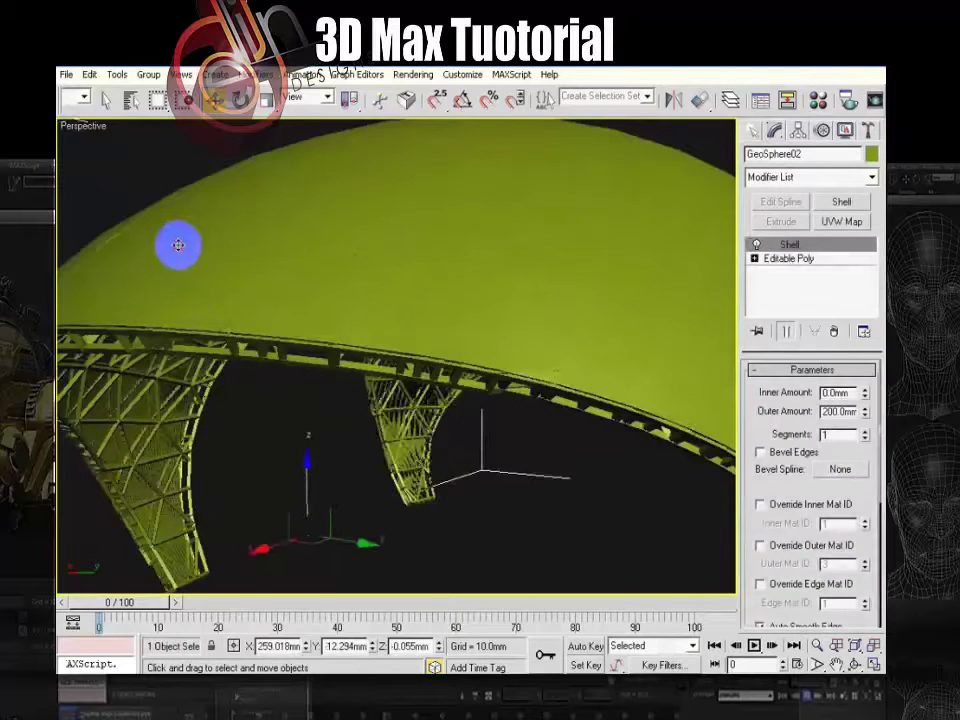
scroll(509, 268, down, 2)
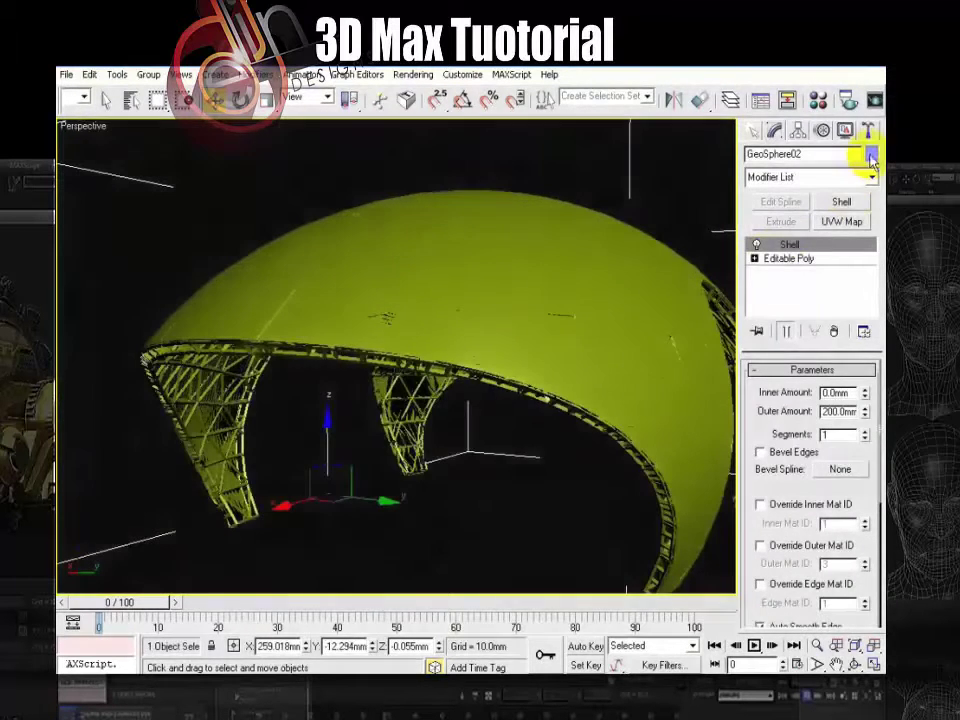
Change the object color of the shell dome GeoSphere02 to light blue
click(871, 154)
click(555, 466)
middle_drag(440, 372, 402, 372)
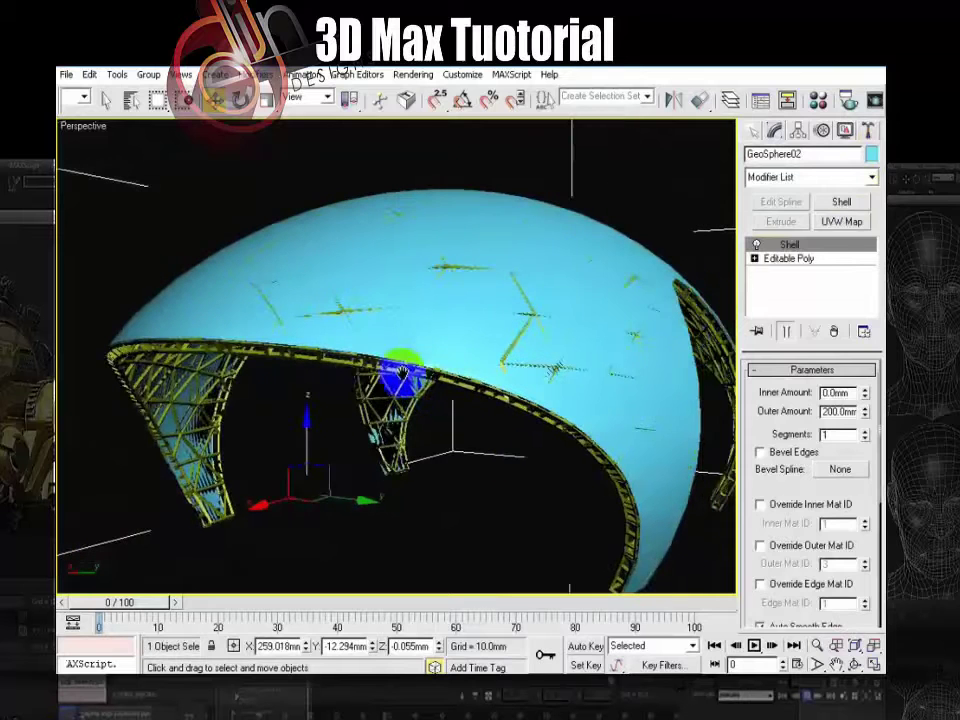
Add an FFD 4x4x4 modifier above the Shell on GeoSphere02 and enter its Control Points level
click(871, 178)
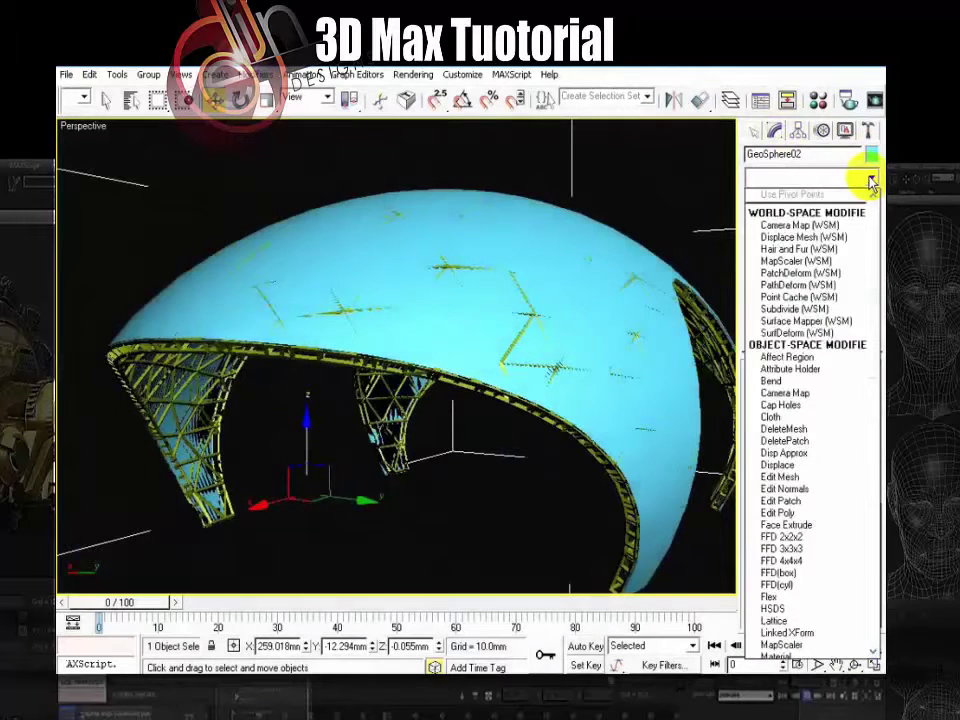
key(f)
click(808, 232)
click(771, 245)
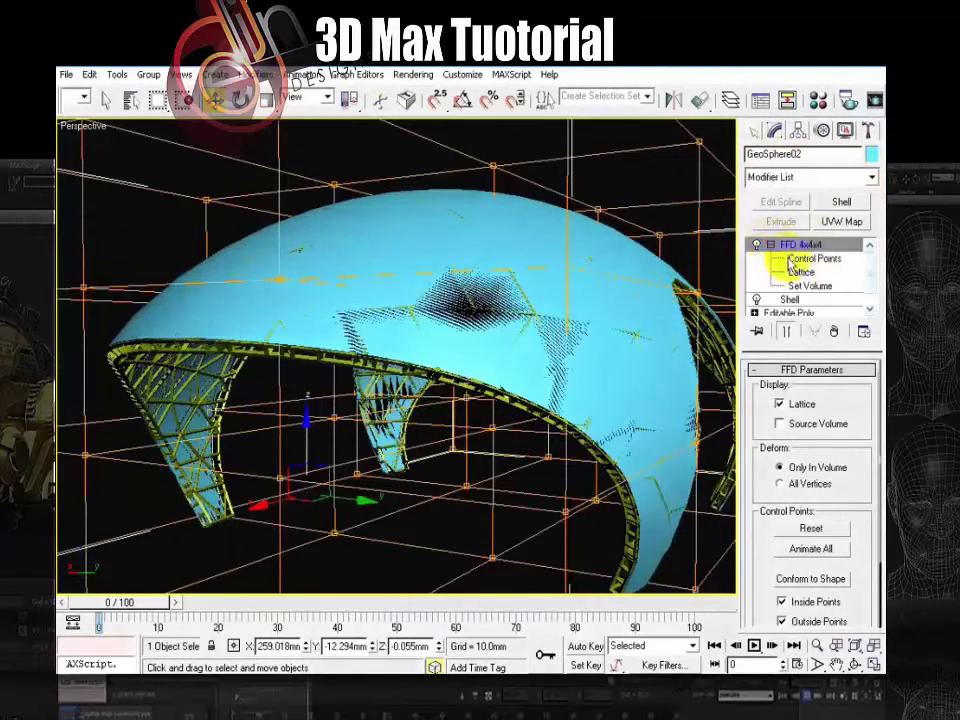
click(806, 259)
Raise the FFD control points at the outer edge of the GeoSphere02 dome along Z
scroll(420, 310, down, 5)
alt+middle_drag(420, 310, 357, 400)
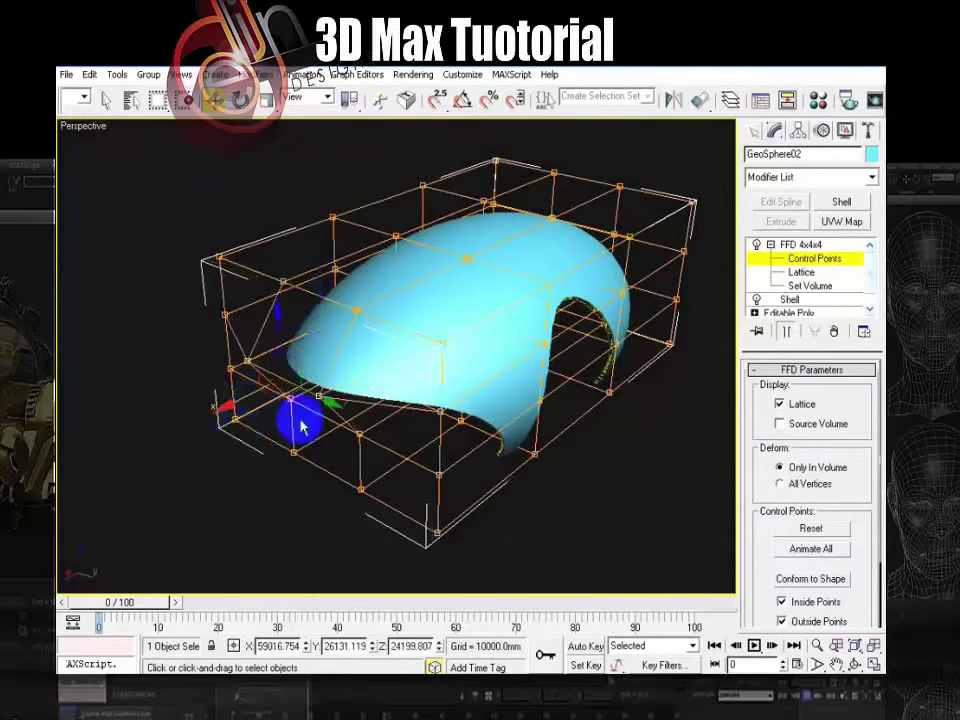
alt+middle_drag(300, 425, 456, 342)
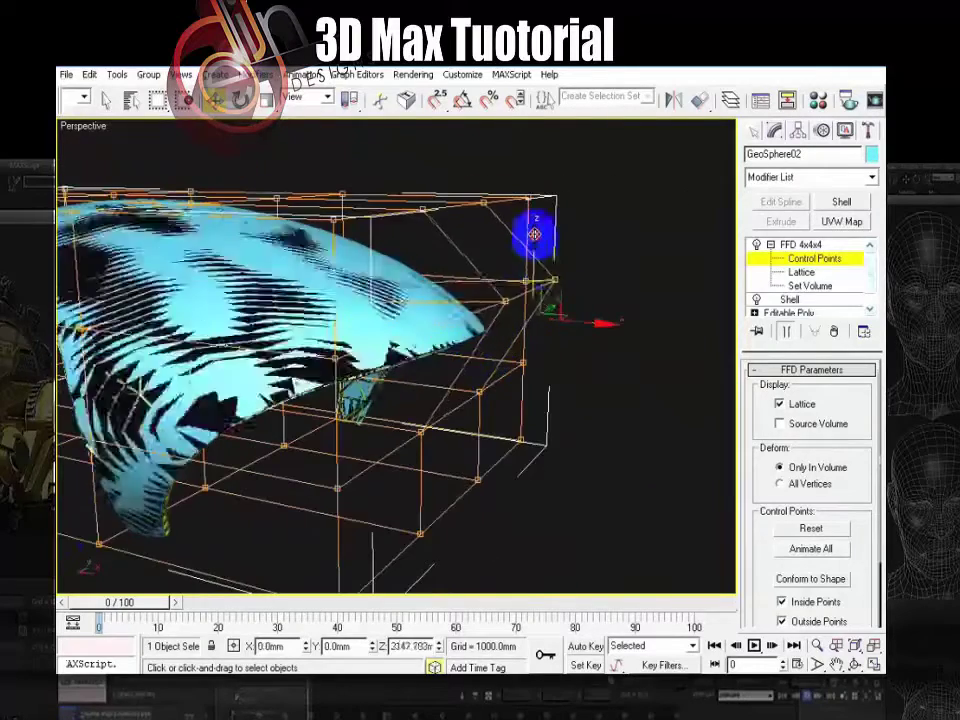